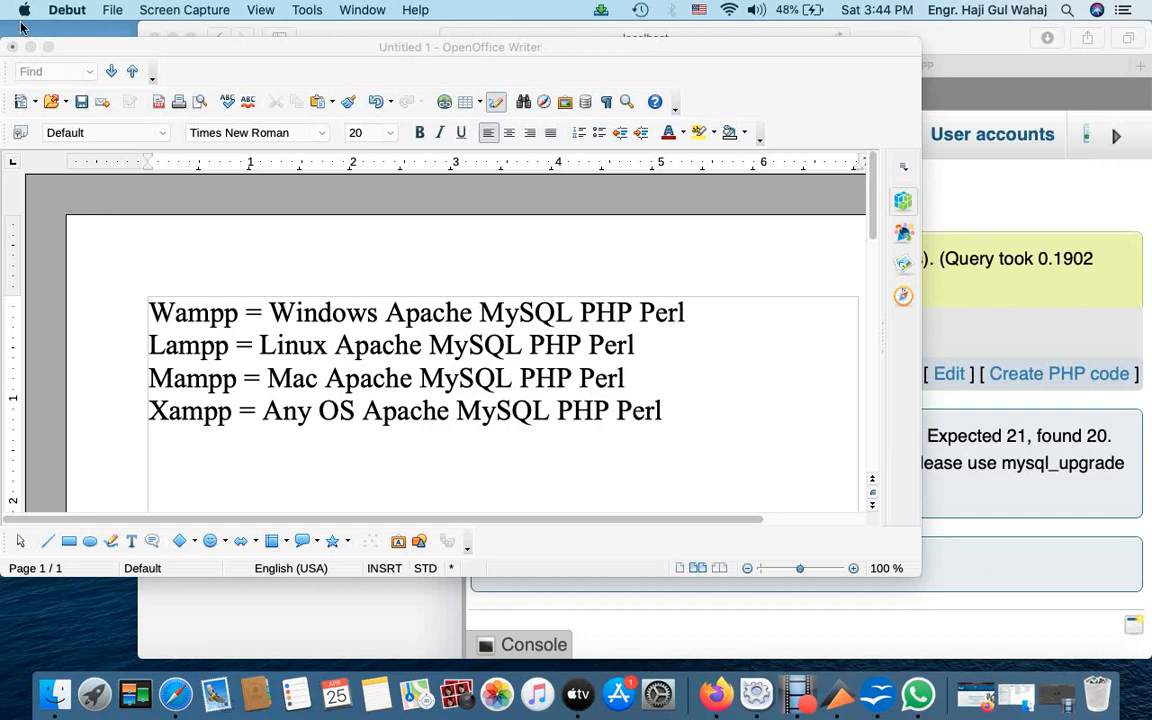
# - Minimise the Writer document and Safari window, and look over the Perl website in Firefox
pyautogui.click(47, 47)
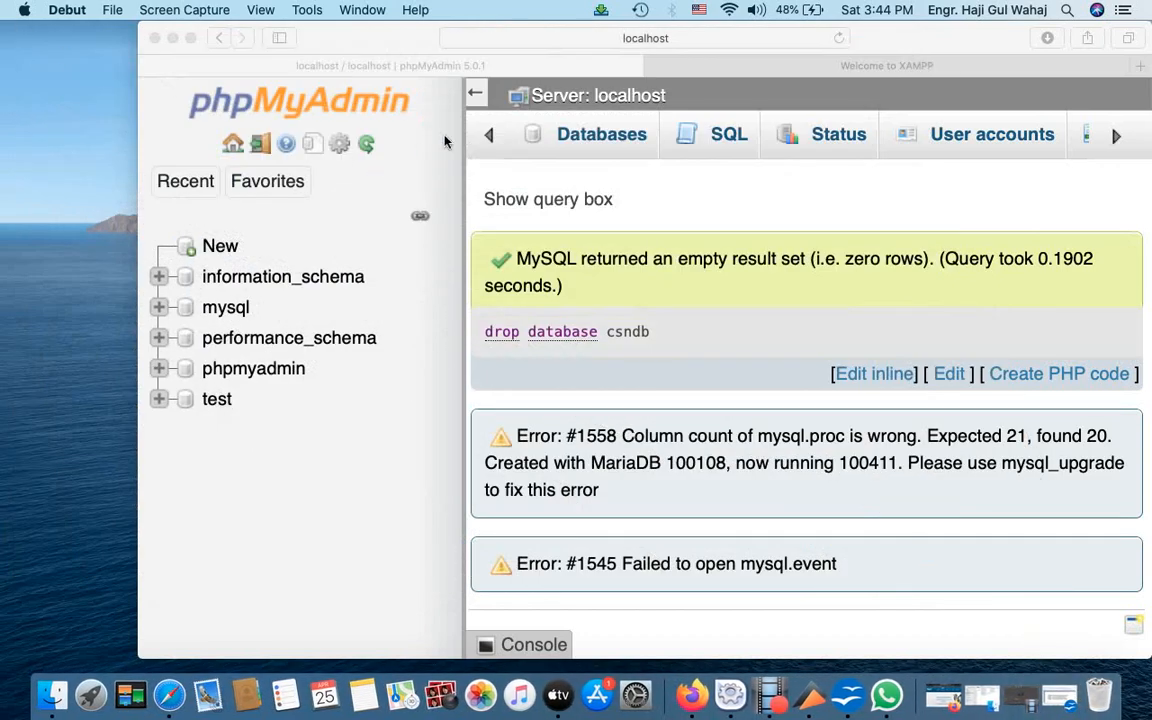
pyautogui.click(172, 38)
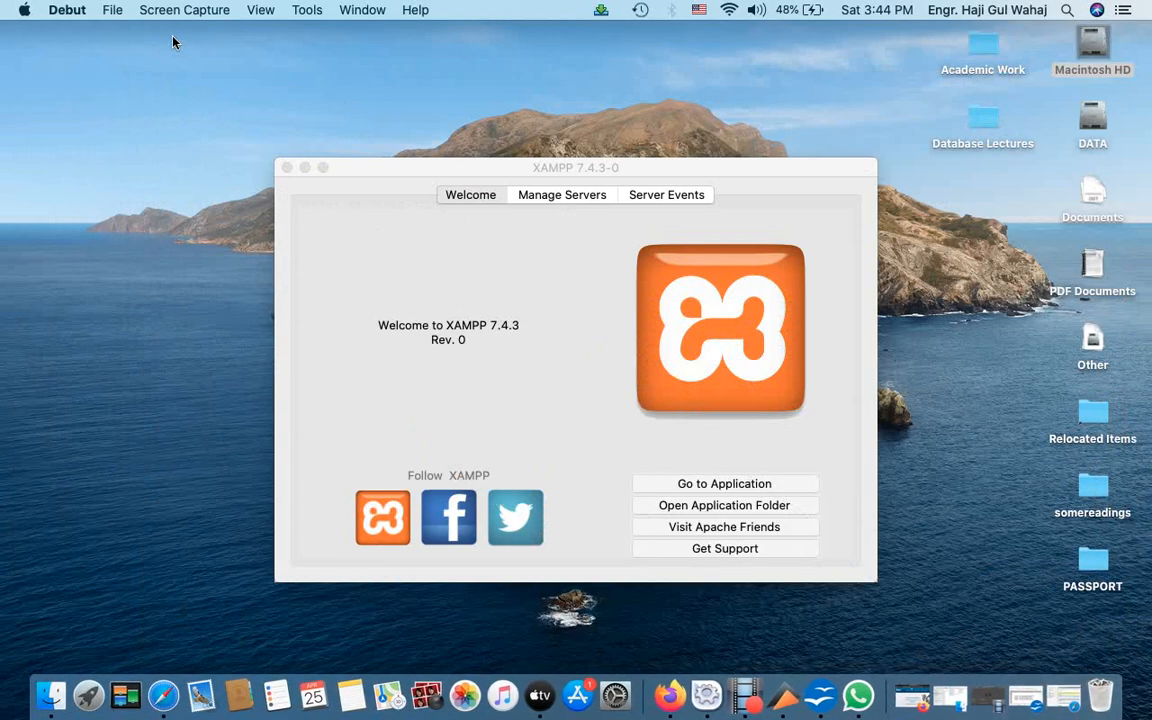
pyautogui.click(918, 675)
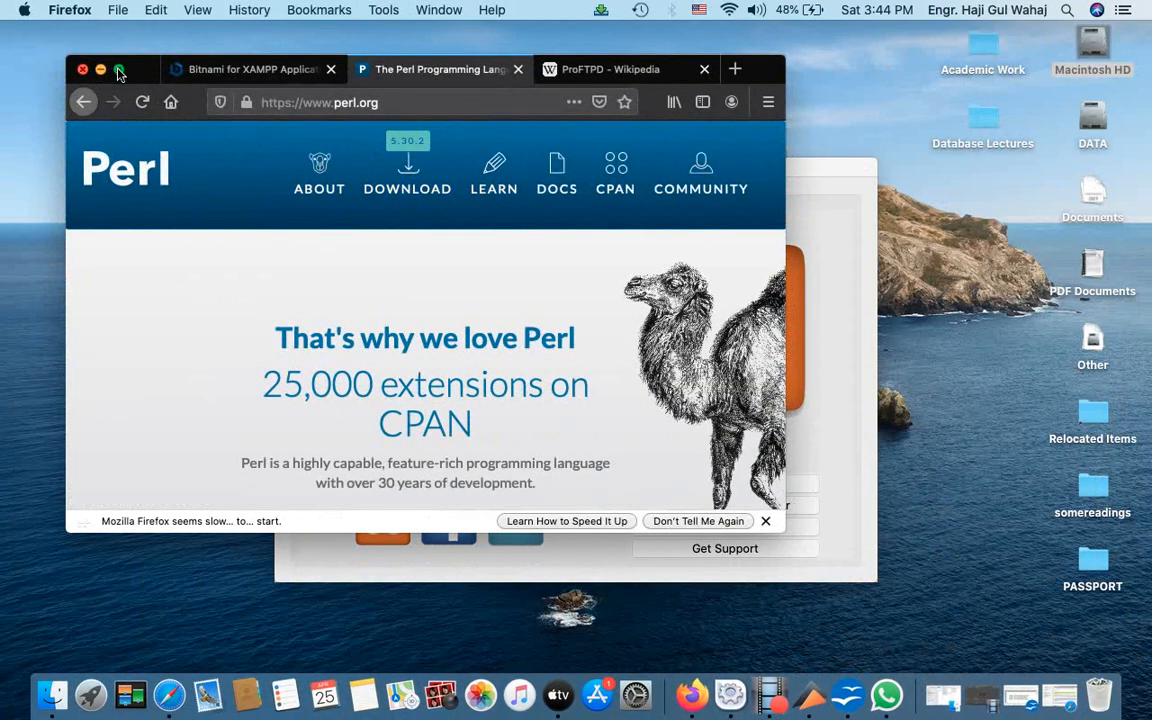
pyautogui.click(118, 69)
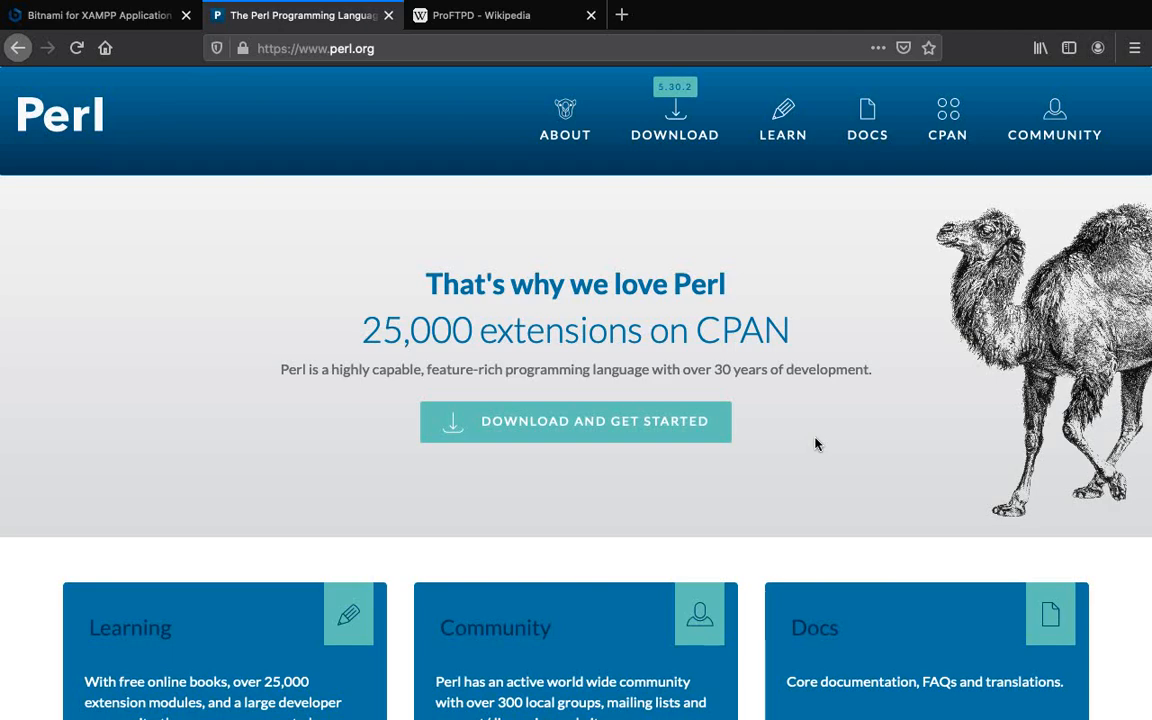
pyautogui.scroll(-4, 815, 443)
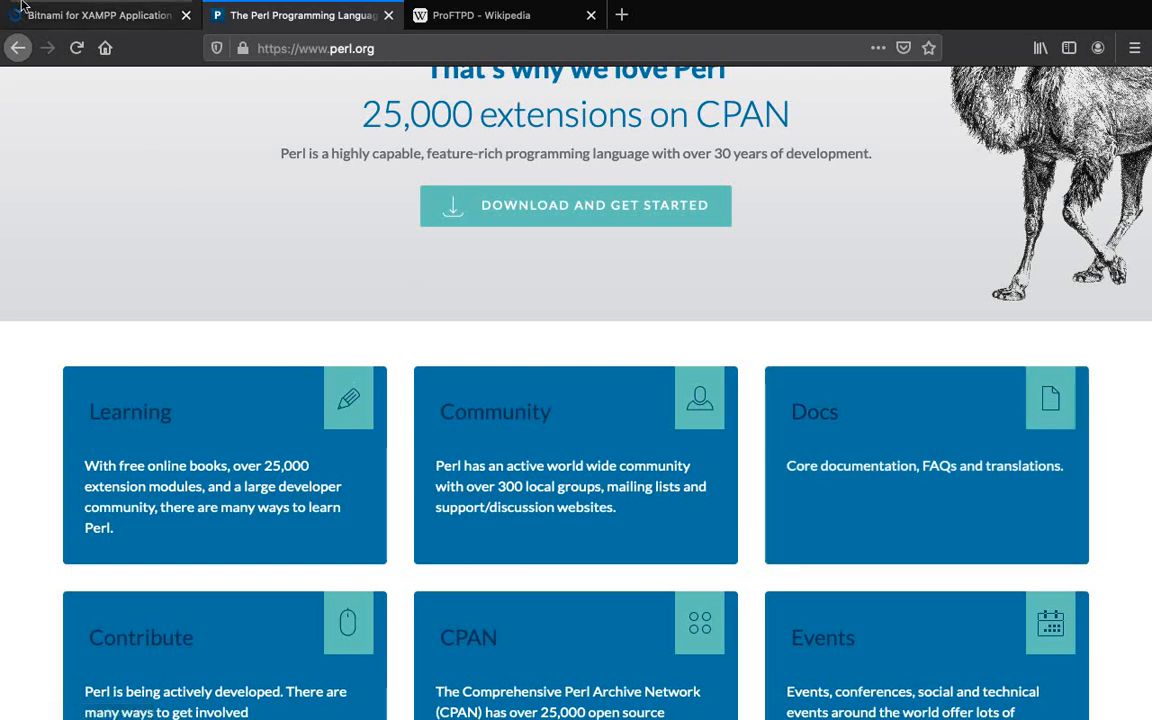
pyautogui.click(46, 30)
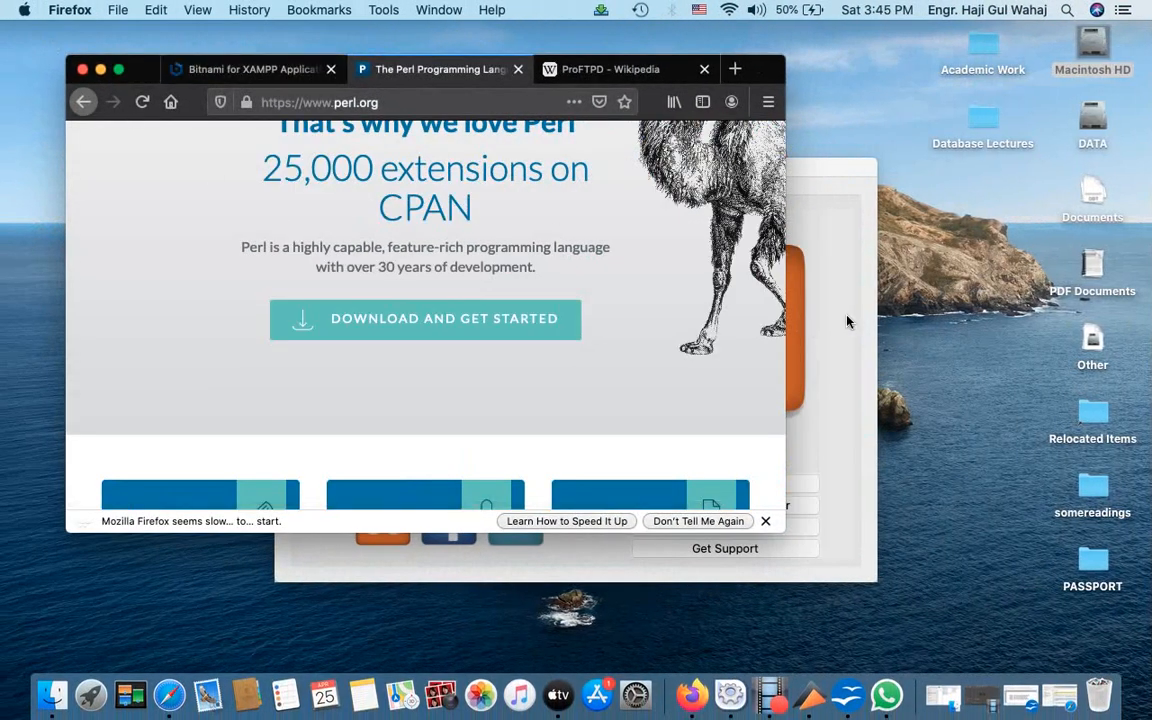
# - Switch to phpMyAdmin in Safari, show it full screen and view its additional server options
pyautogui.click(1060, 678)
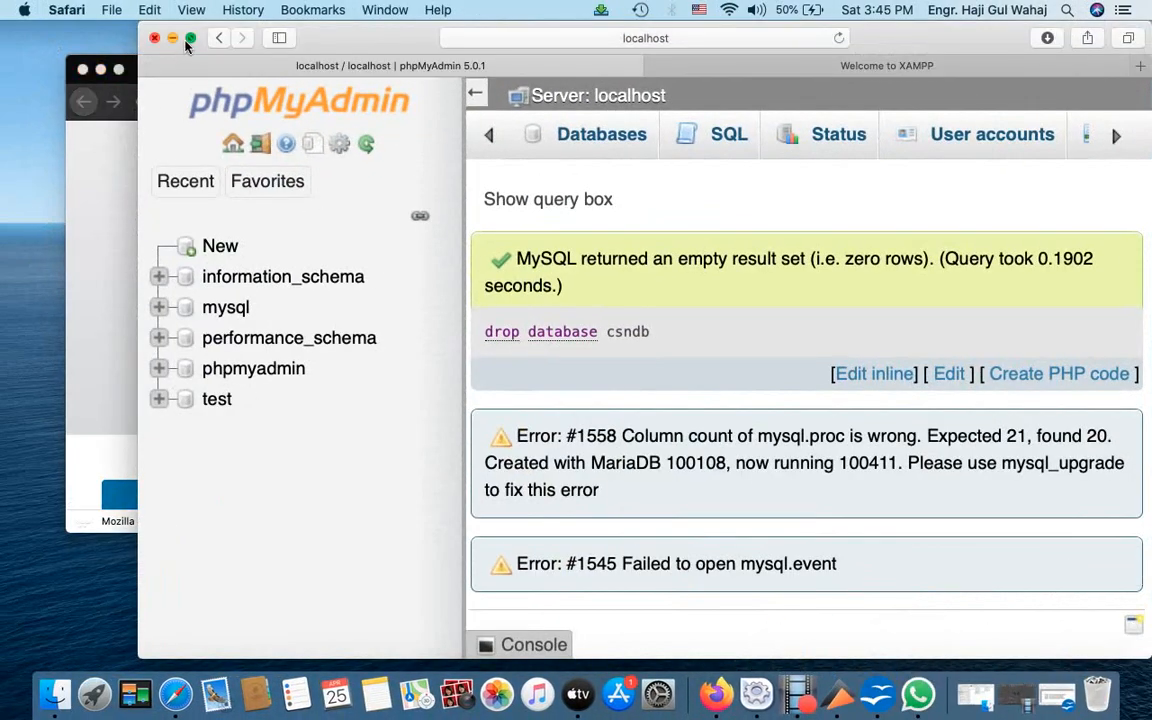
pyautogui.click(191, 38)
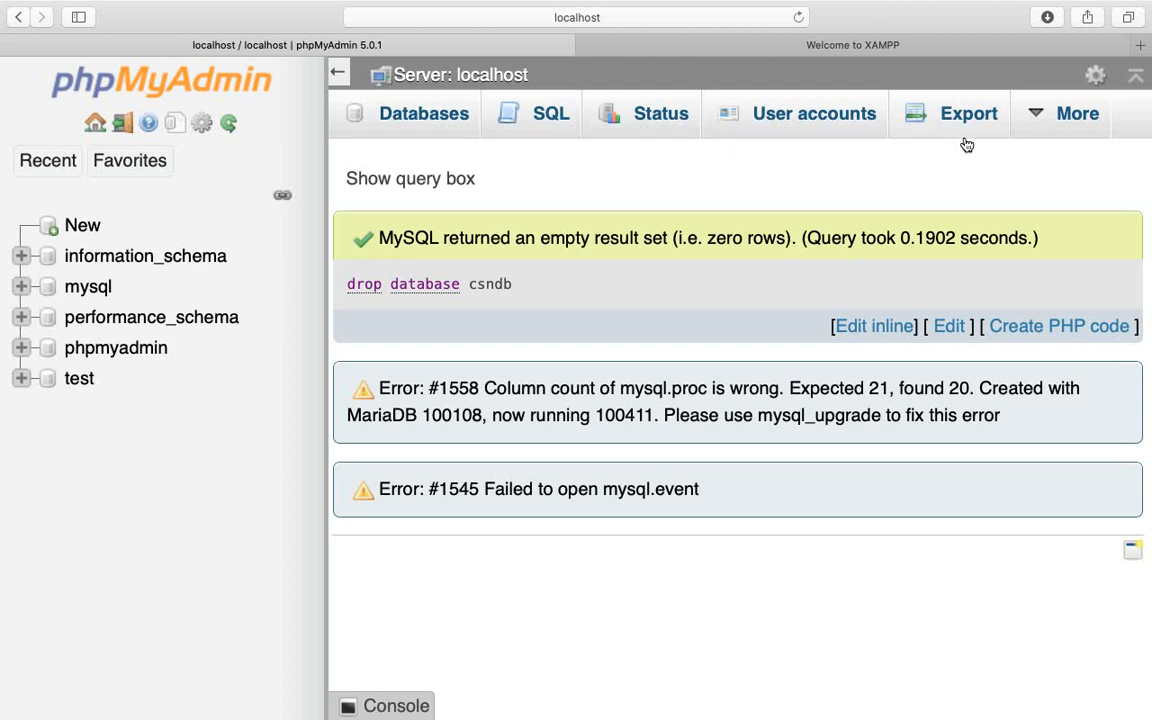
pyautogui.moveTo(1040, 128)
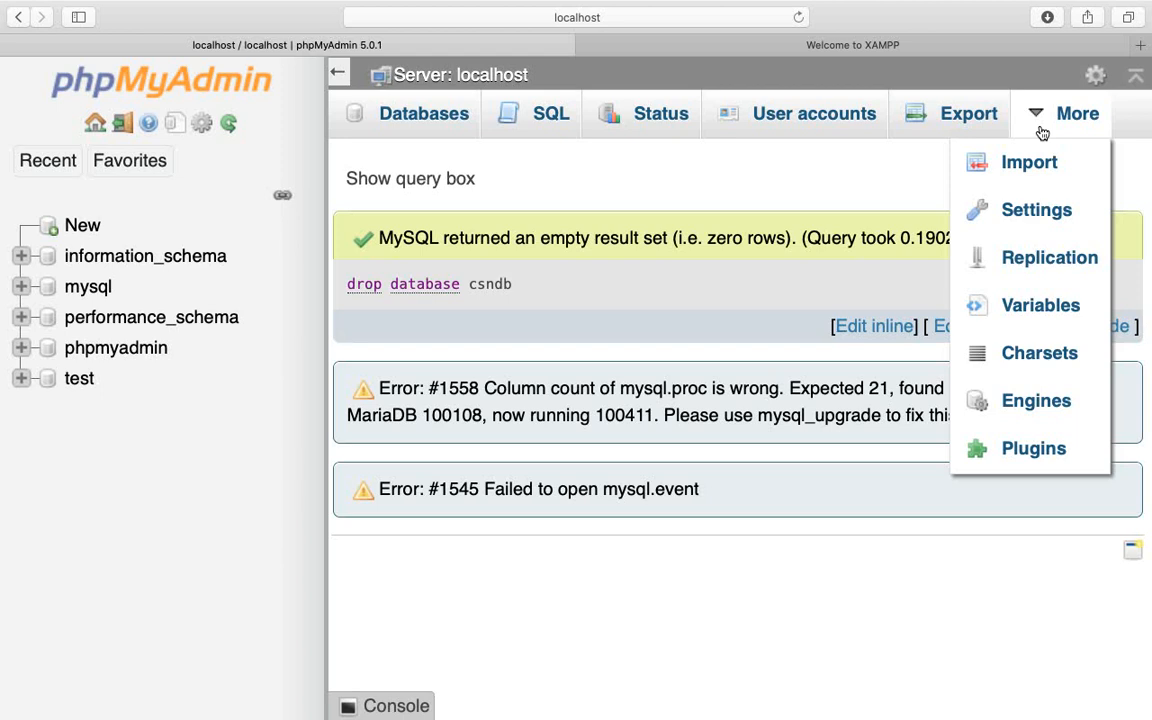
# - Create a database named csf with the utf8mb4_persian_ci collation
pyautogui.click(436, 118)
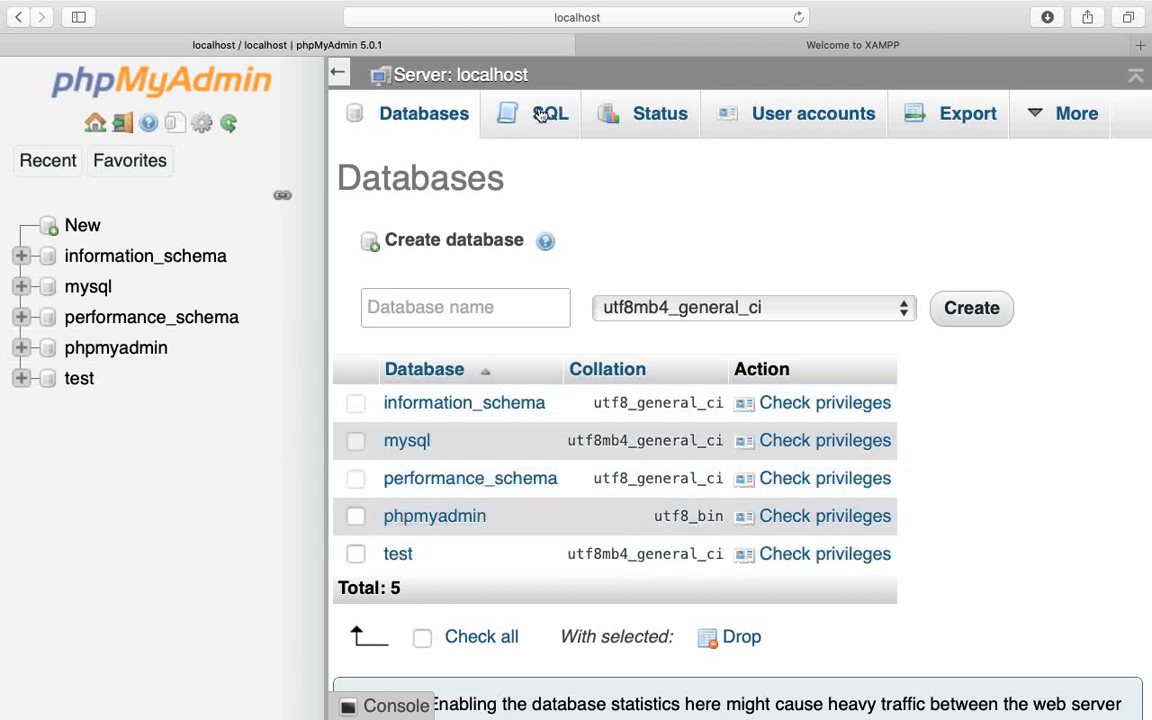
pyautogui.click(446, 312)
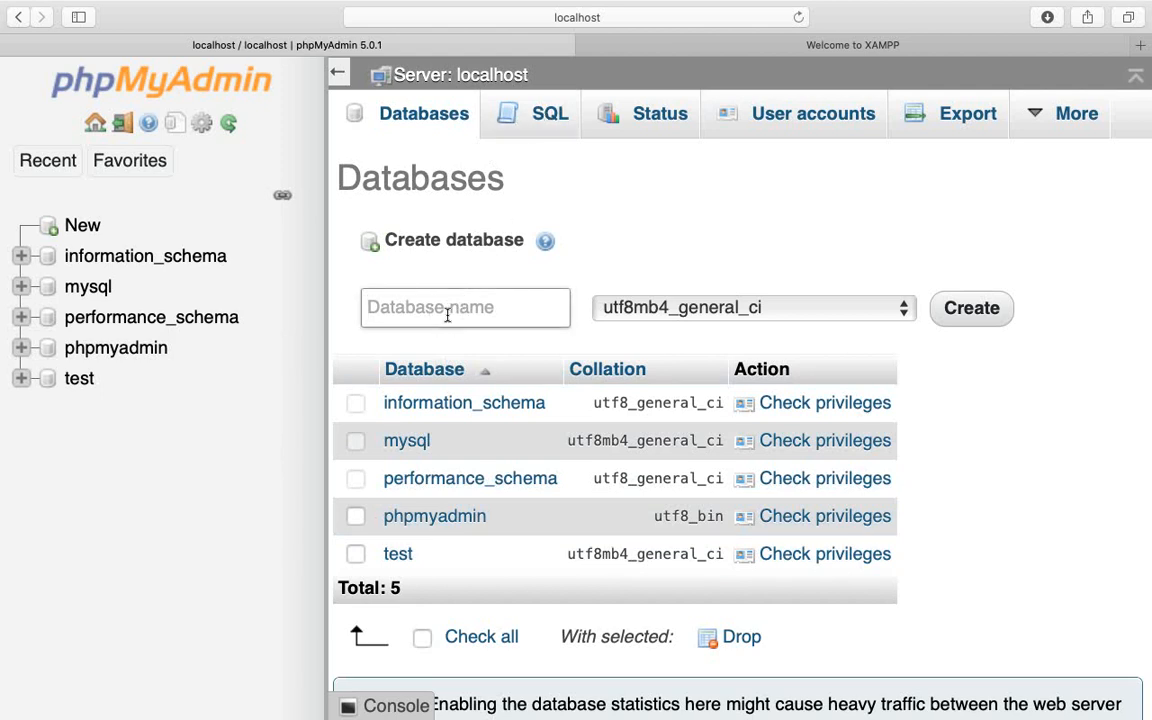
pyautogui.write('csf')
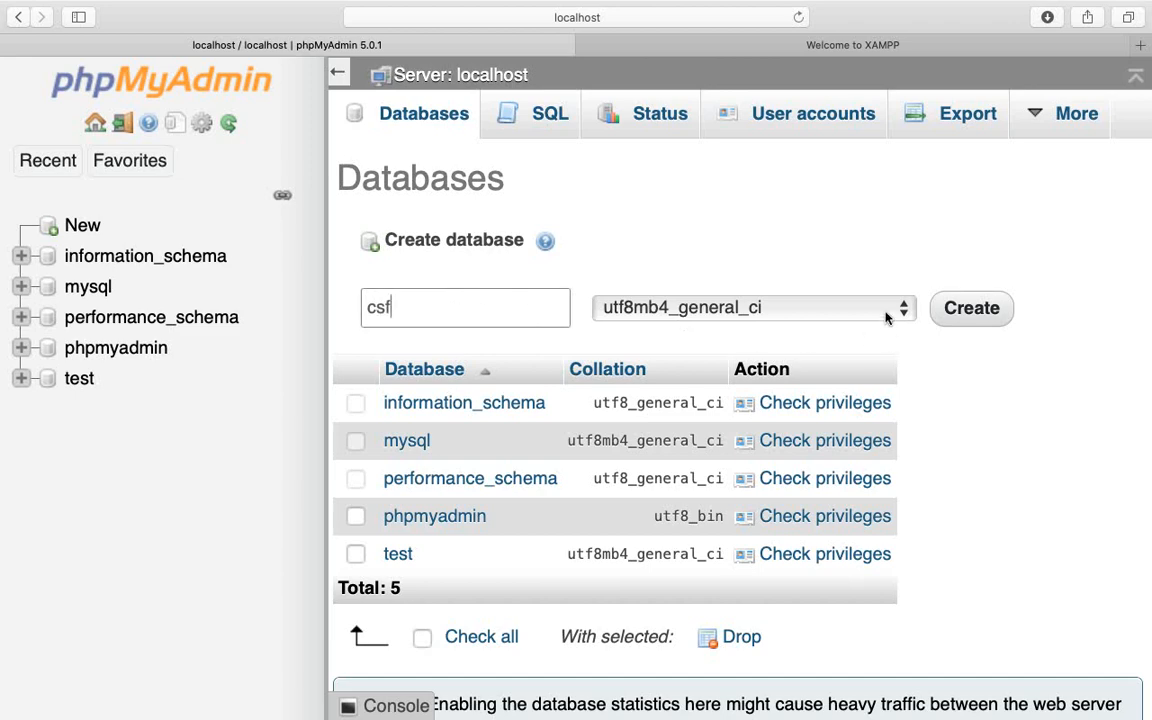
pyautogui.click(896, 312)
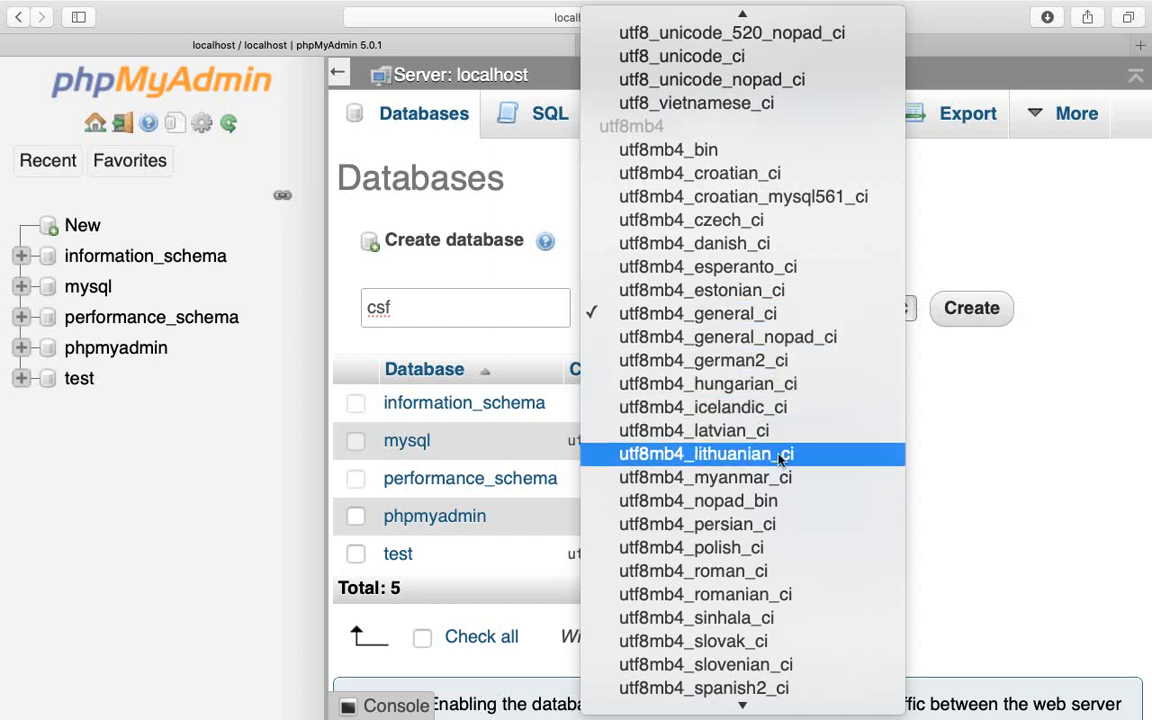
pyautogui.click(744, 527)
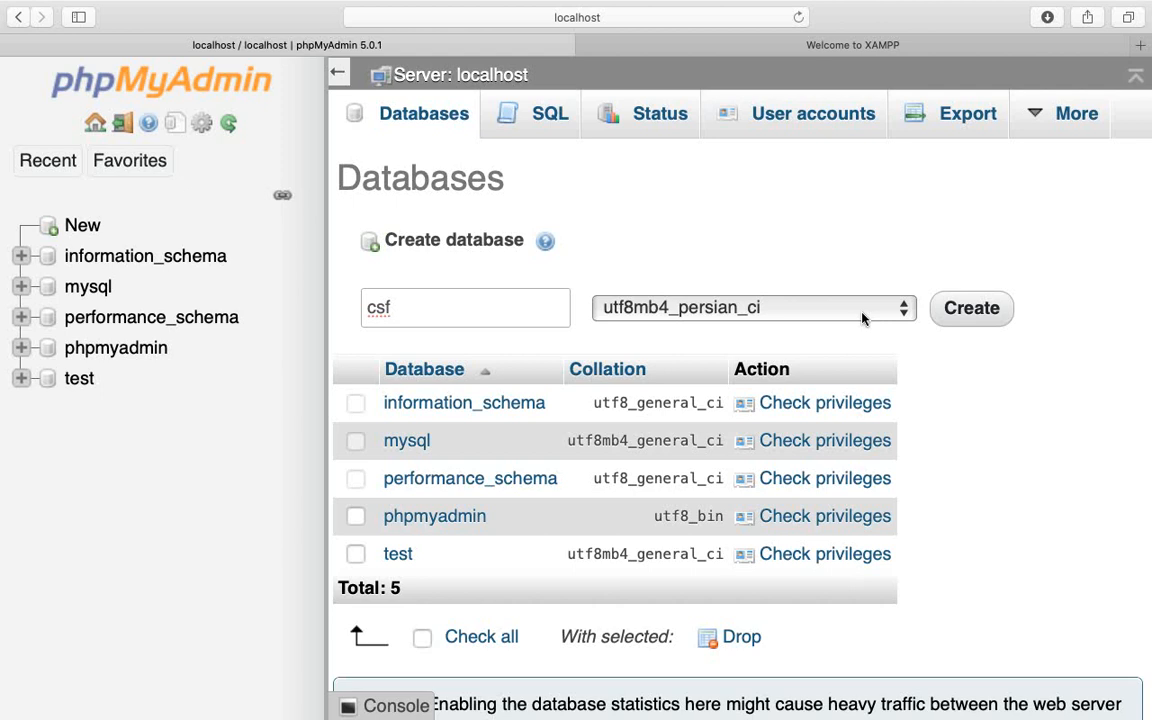
pyautogui.click(972, 309)
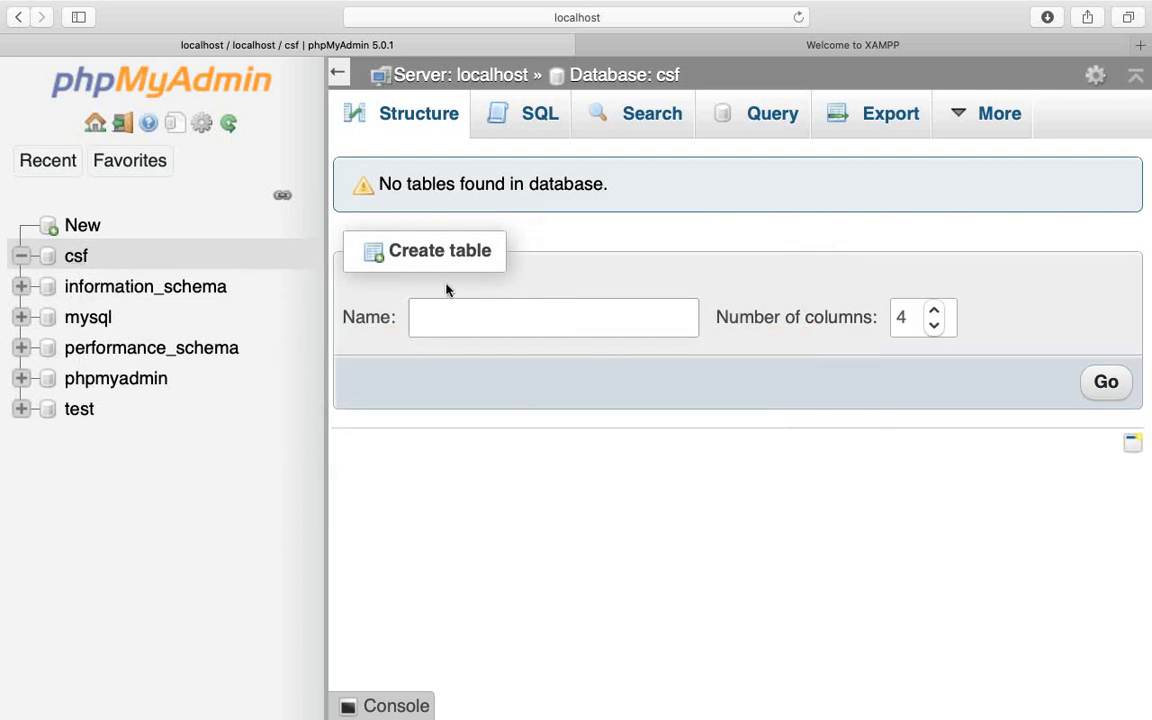
# - Start a new table named lecturer with 5 columns in the csf database
pyautogui.click(473, 314)
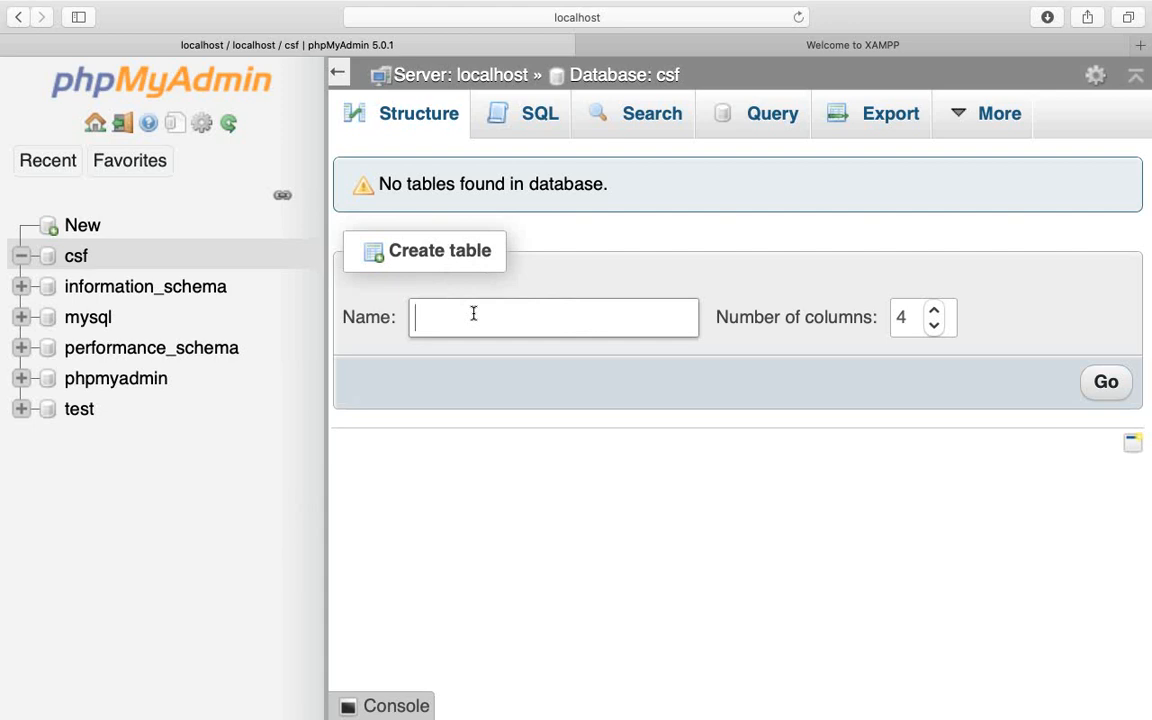
pyautogui.write('lecturer')
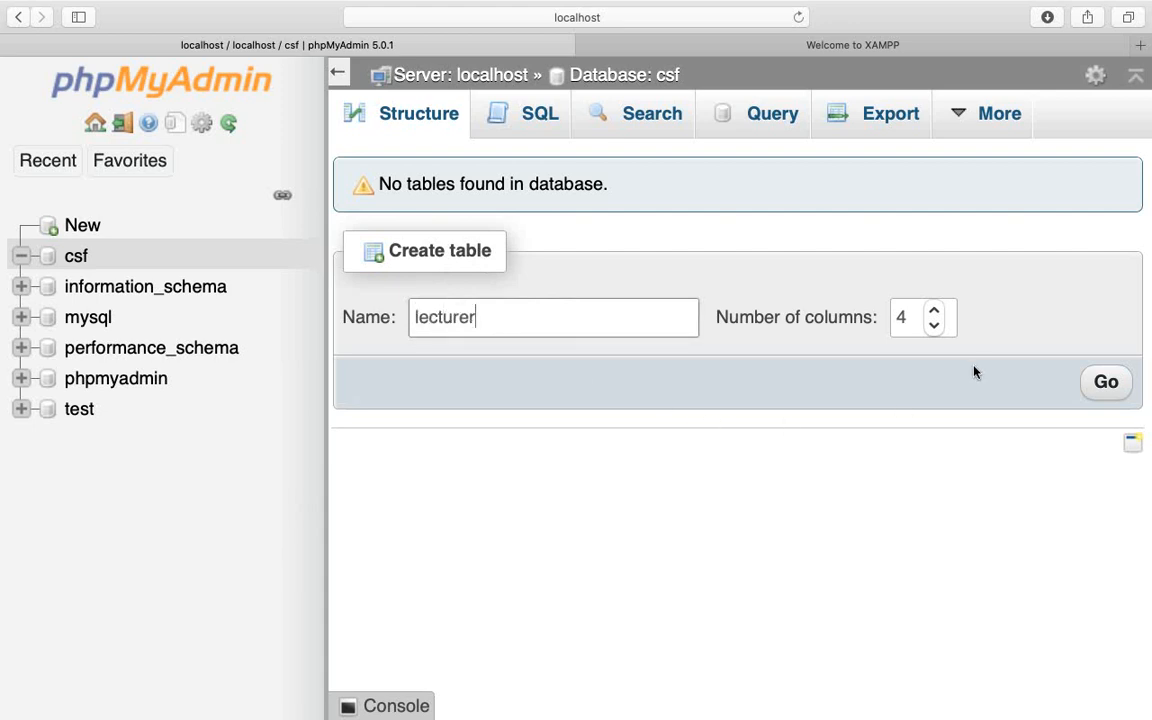
pyautogui.click(935, 324)
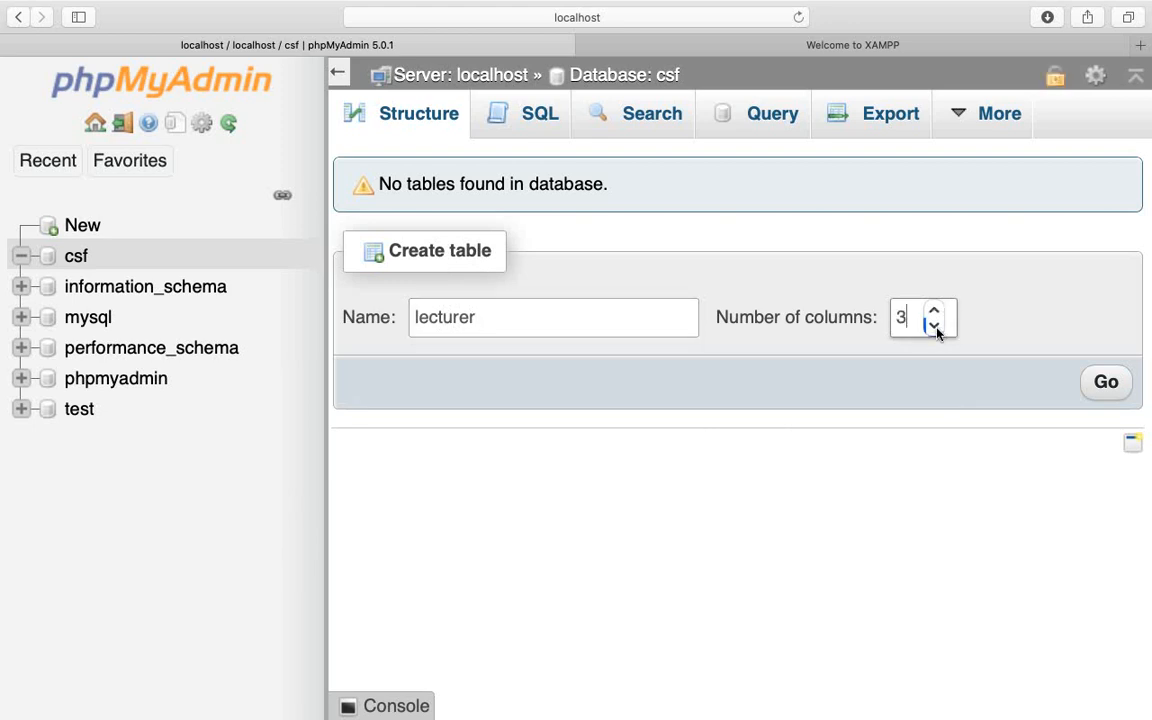
pyautogui.click(935, 314)
pyautogui.click(935, 314)
pyautogui.click(1113, 392)
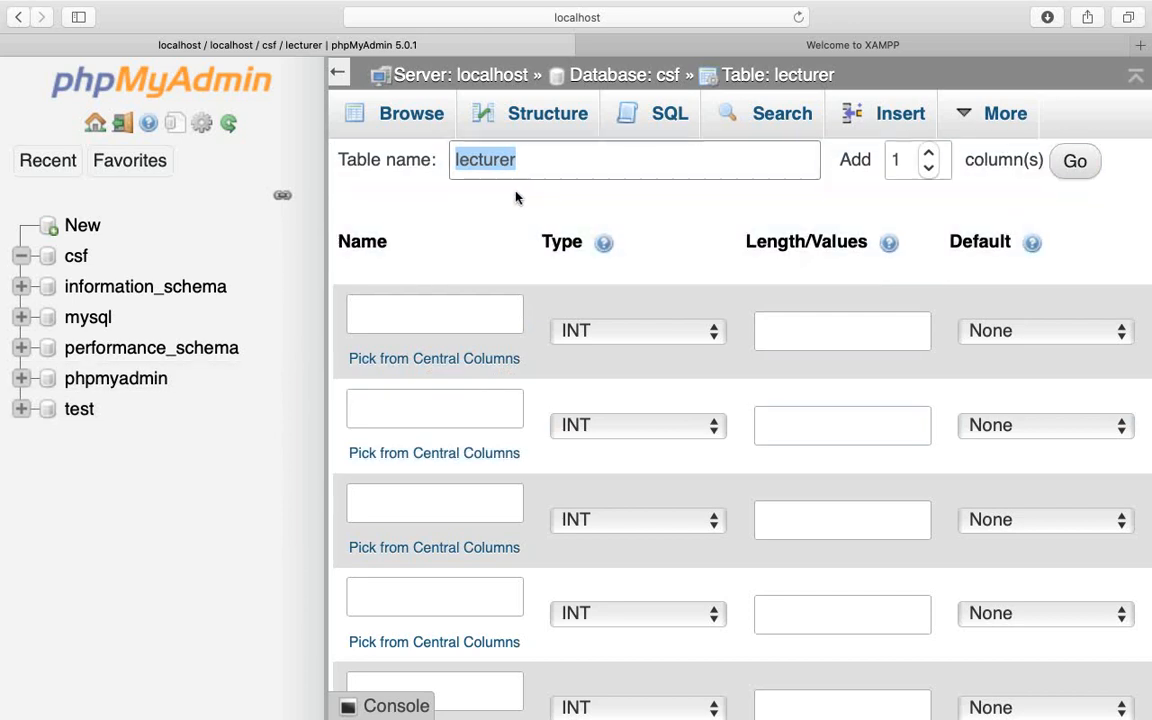
# - Name the first four columns of the lecturer table name, father name, cell phone# and rank
pyautogui.click(443, 310)
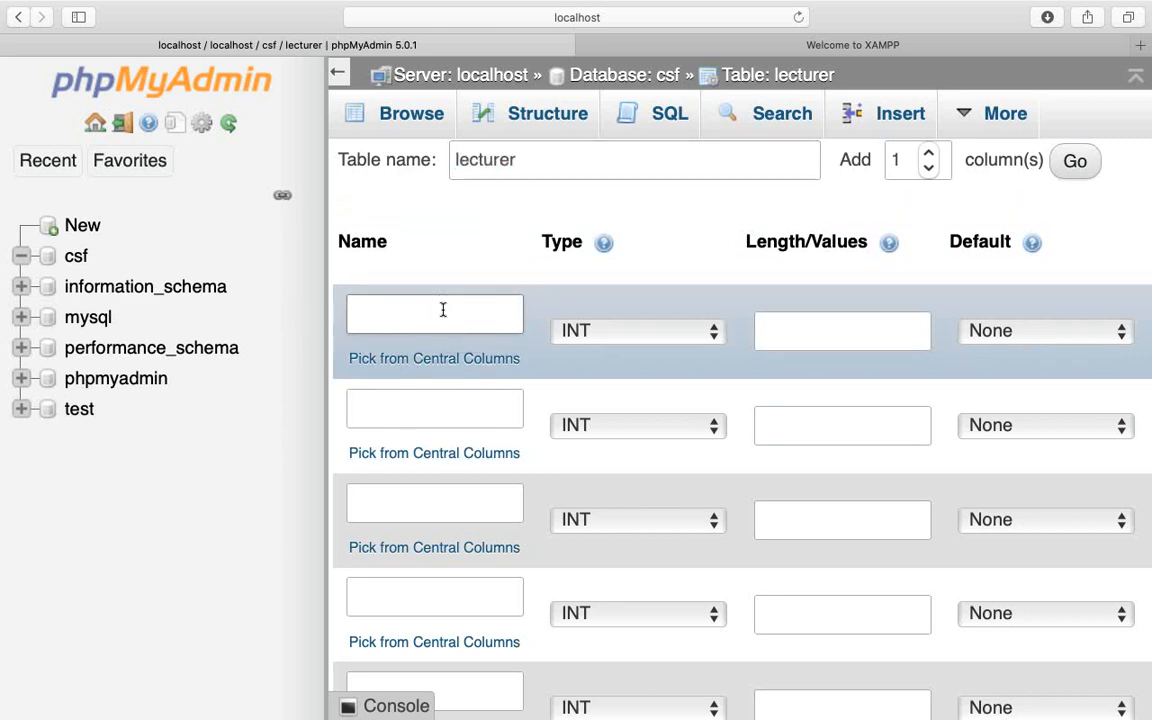
pyautogui.write('name')
pyautogui.click(388, 411)
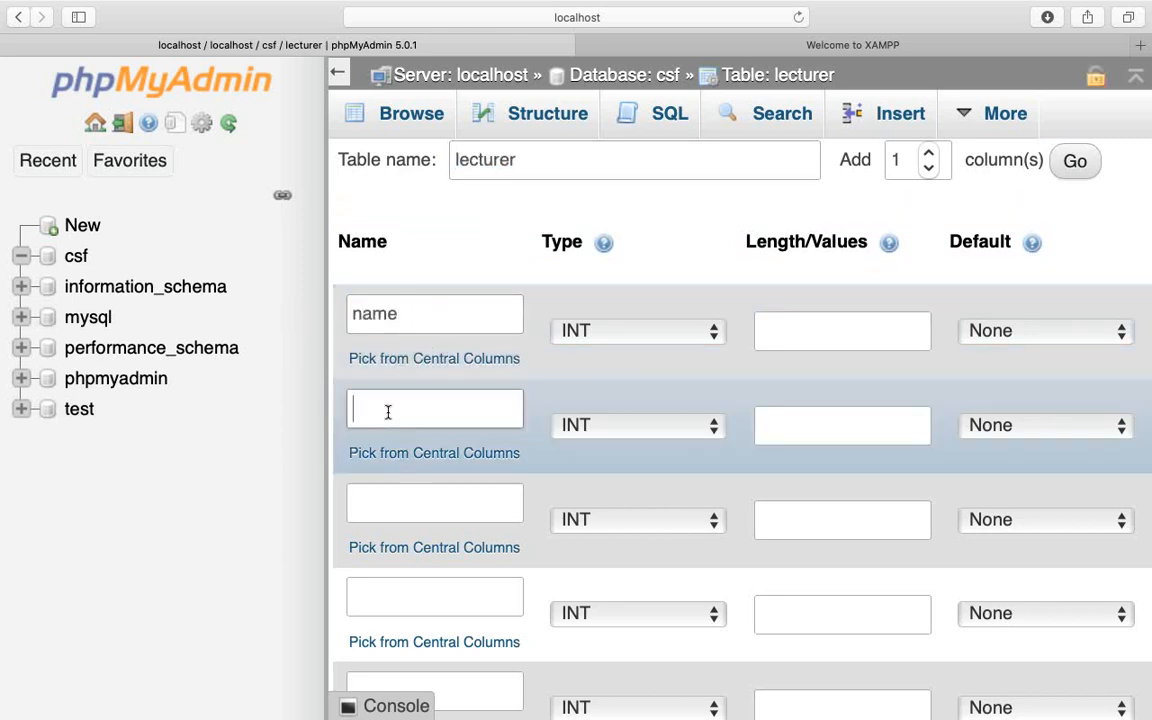
pyautogui.write('father name')
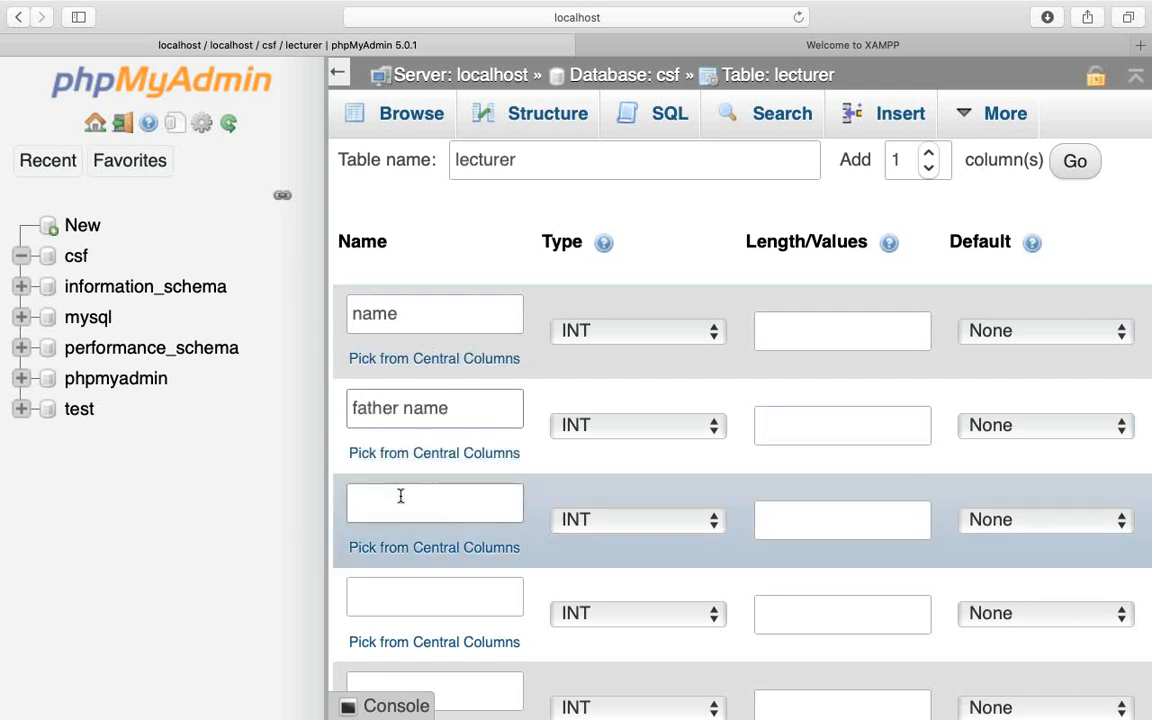
pyautogui.click(400, 496)
pyautogui.write('cell')
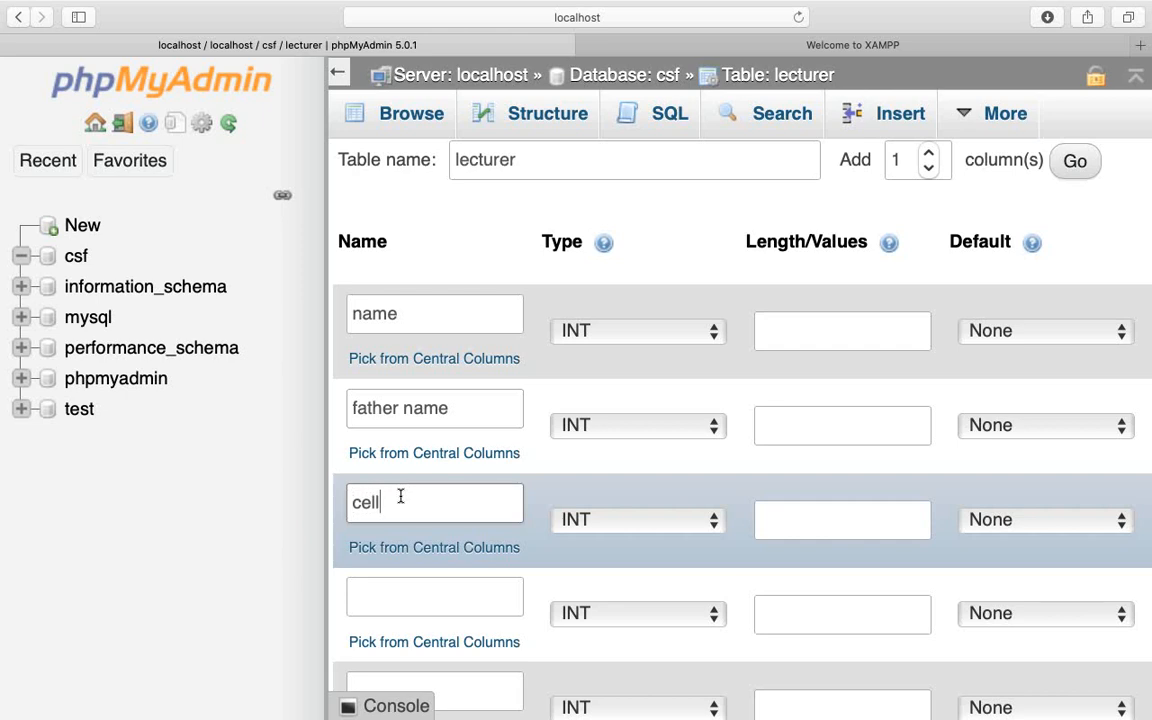
pyautogui.write(' phone#')
pyautogui.click(406, 584)
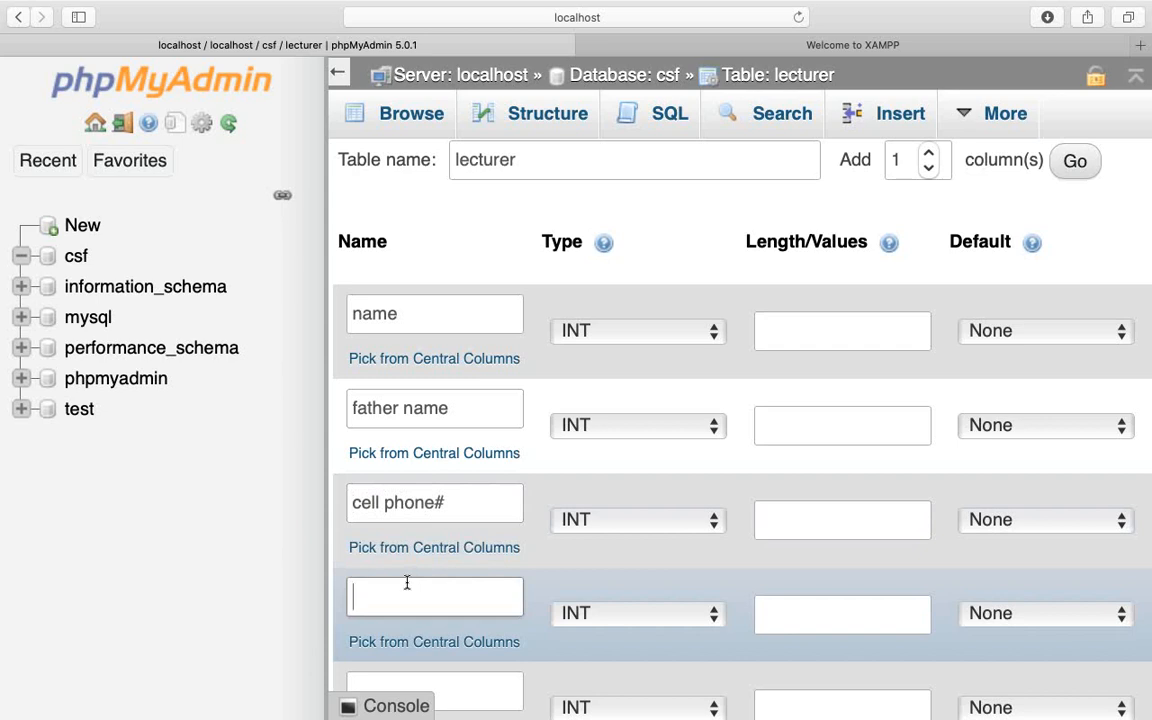
pyautogui.write('rank')
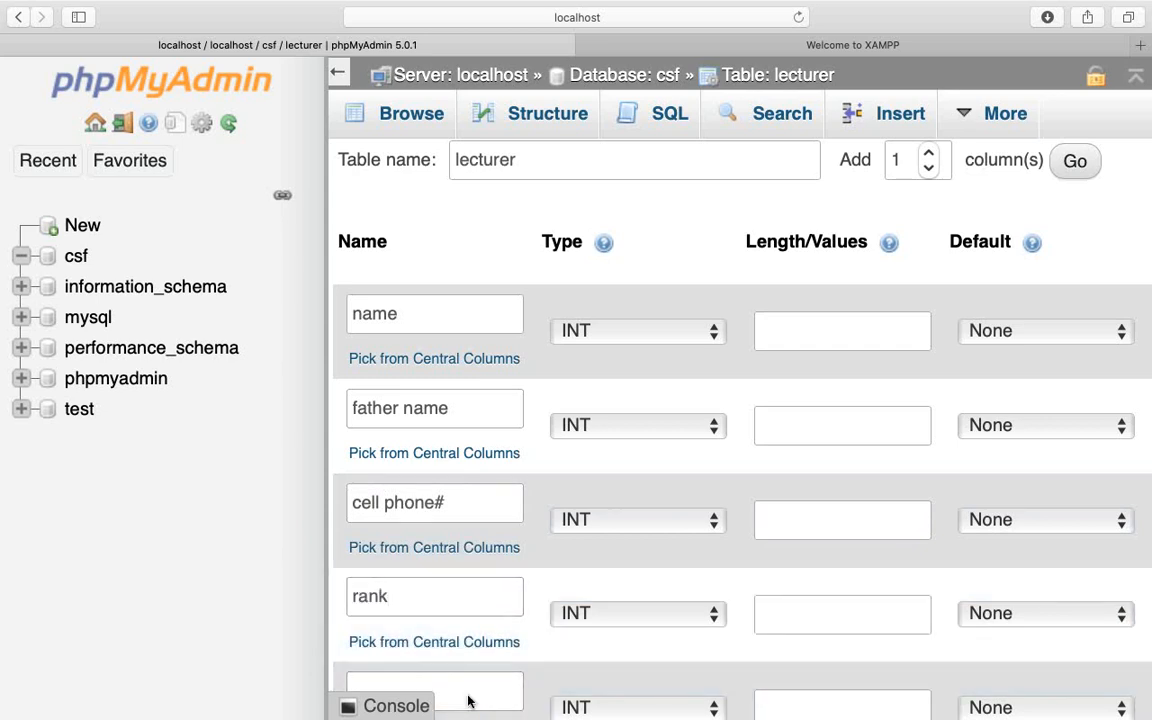
# - Name the fifth column of the lecturer table salary
pyautogui.write('s')
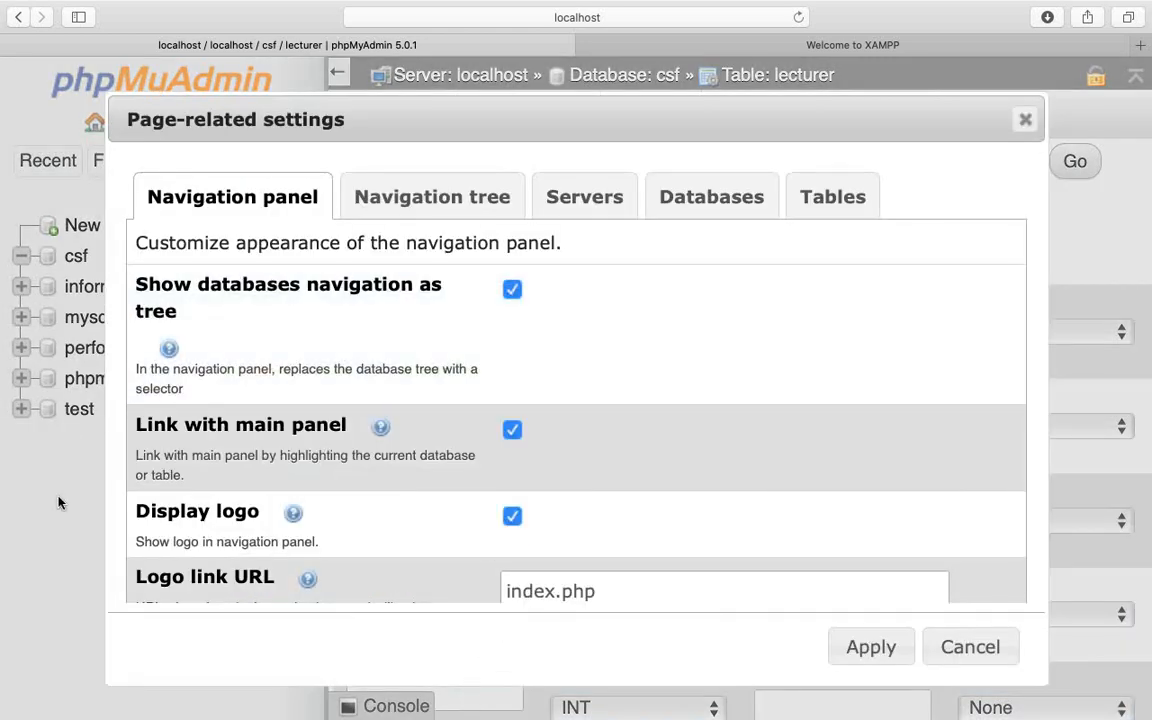
pyautogui.click(969, 649)
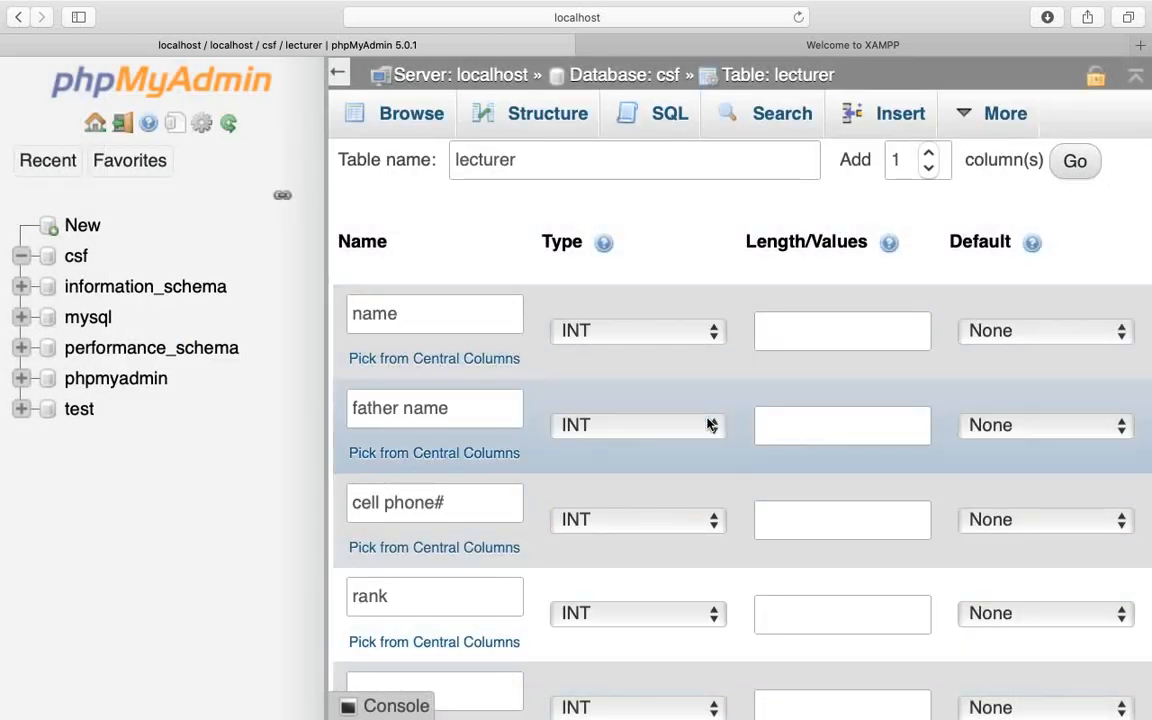
pyautogui.press('super+minus')
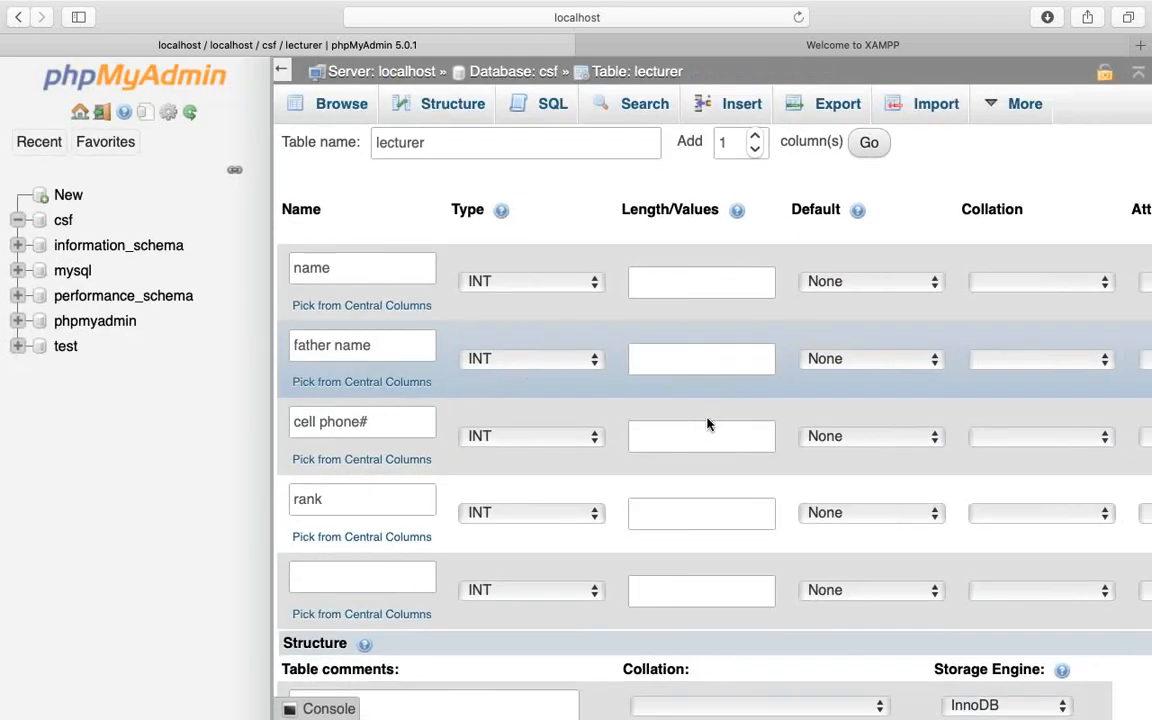
pyautogui.click(355, 572)
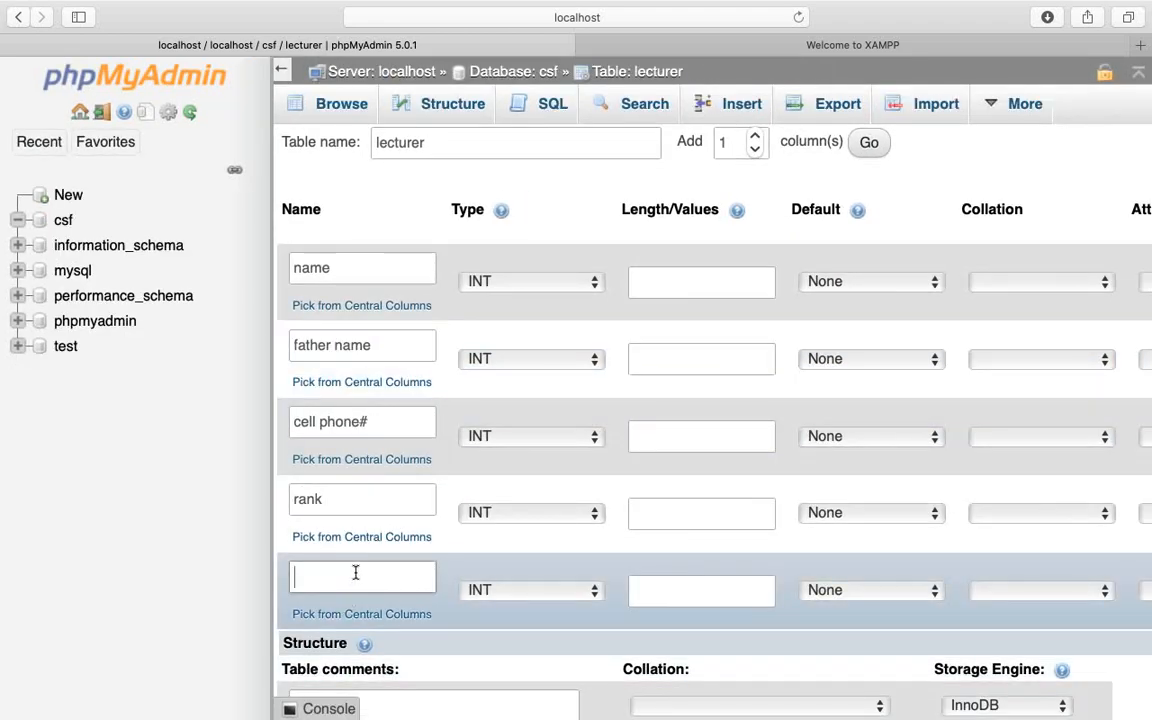
pyautogui.write('salary')
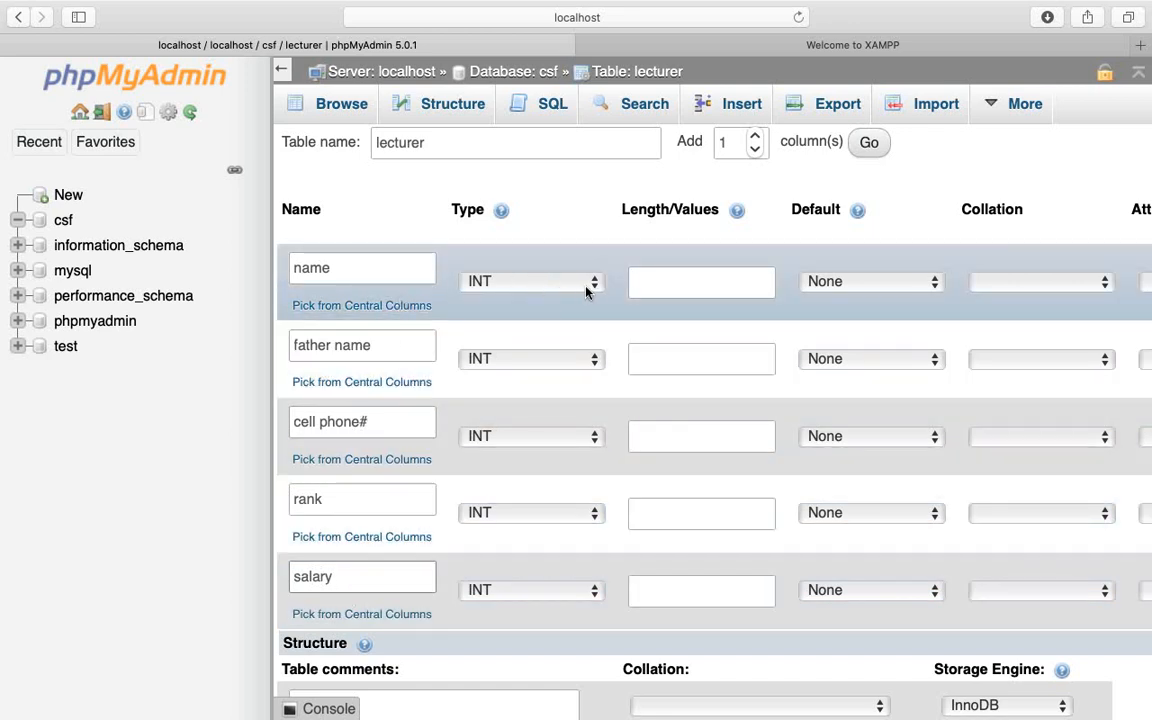
# - Define the name column as VARCHAR with length 50 and default None
pyautogui.click(592, 286)
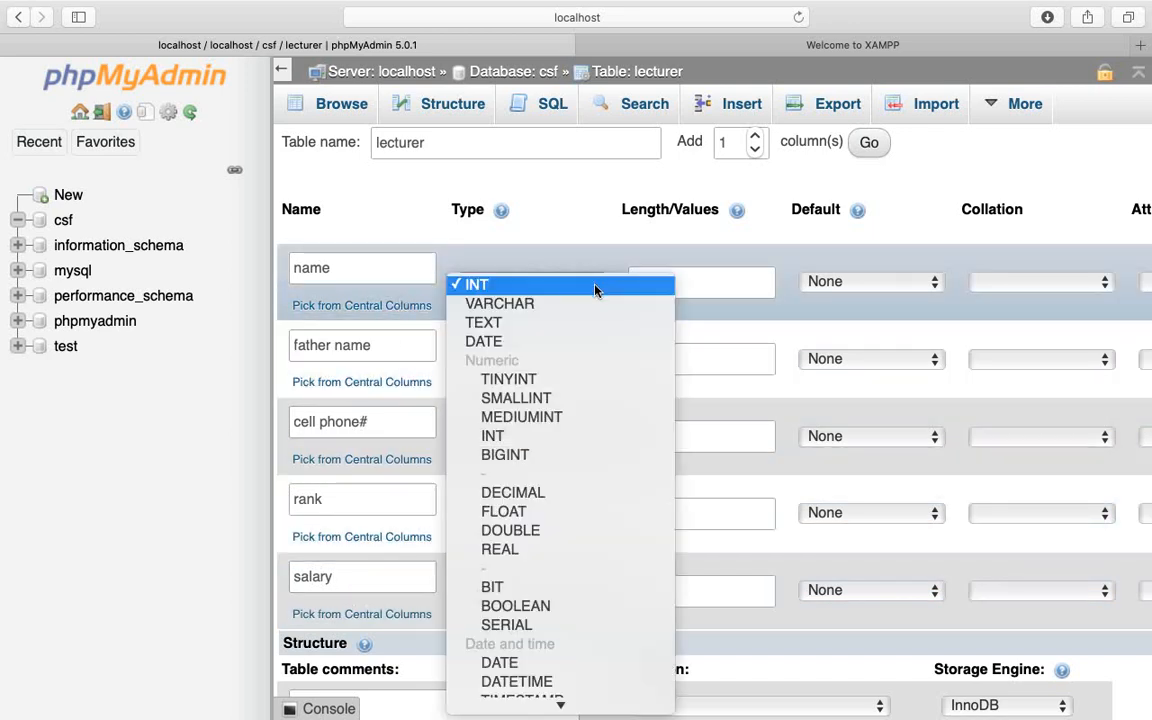
pyautogui.click(560, 307)
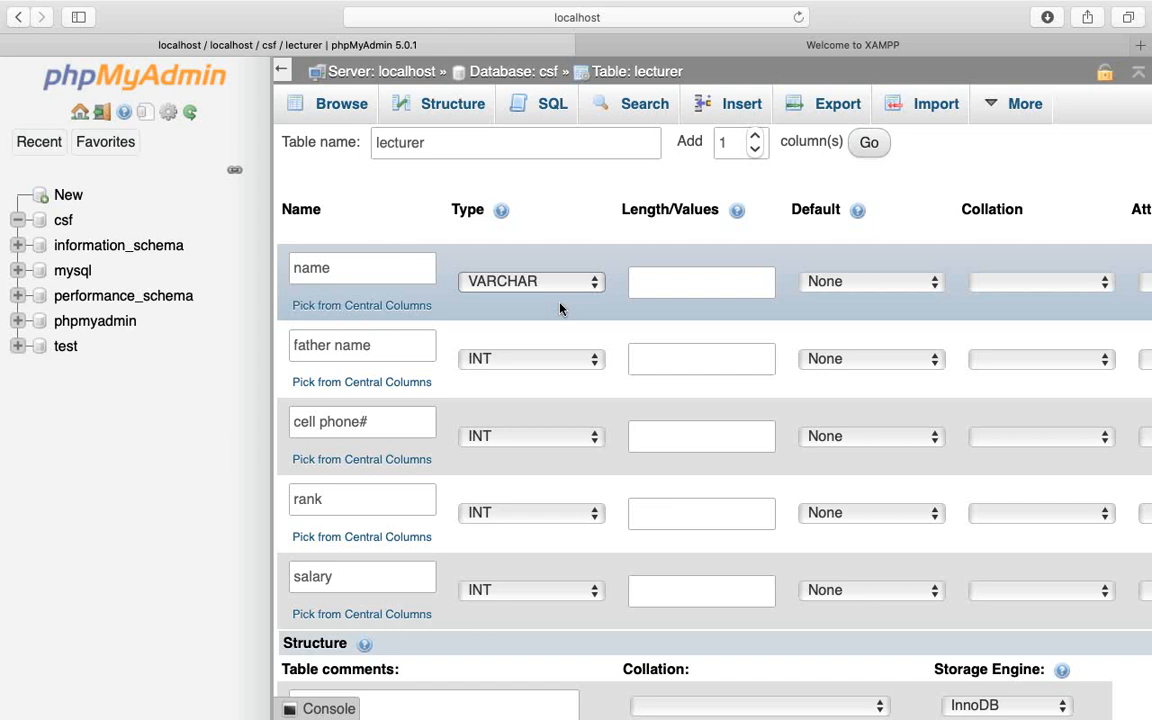
pyautogui.click(675, 286)
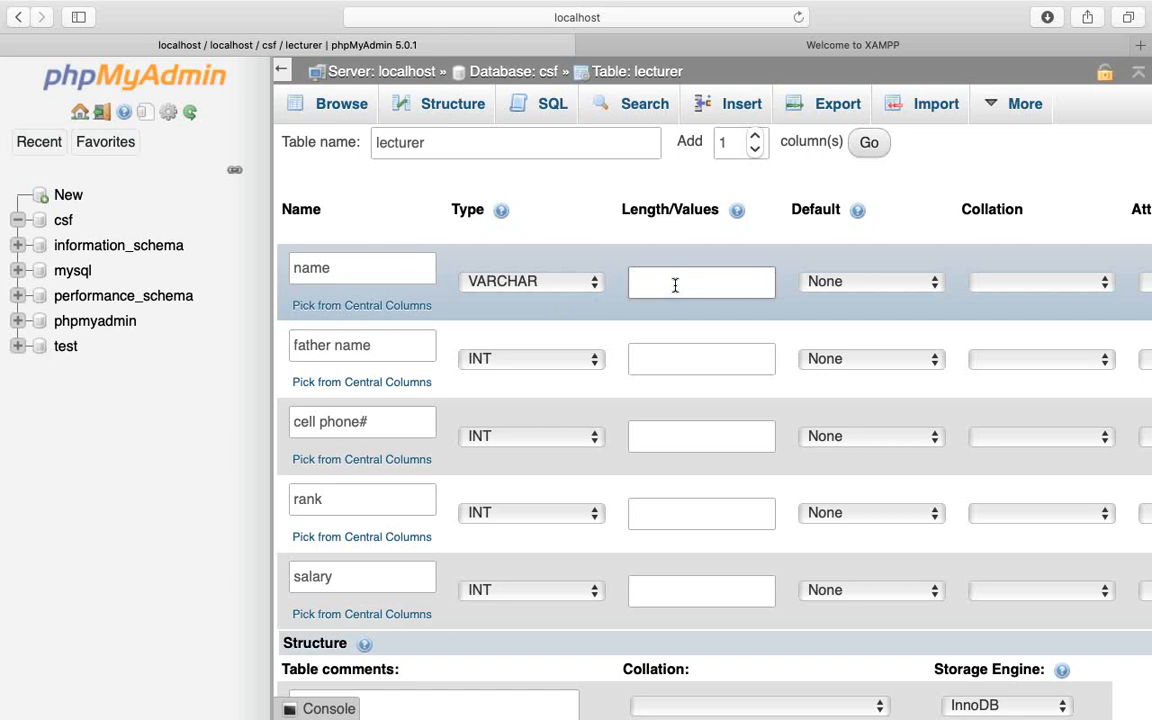
pyautogui.write('50')
pyautogui.click(910, 285)
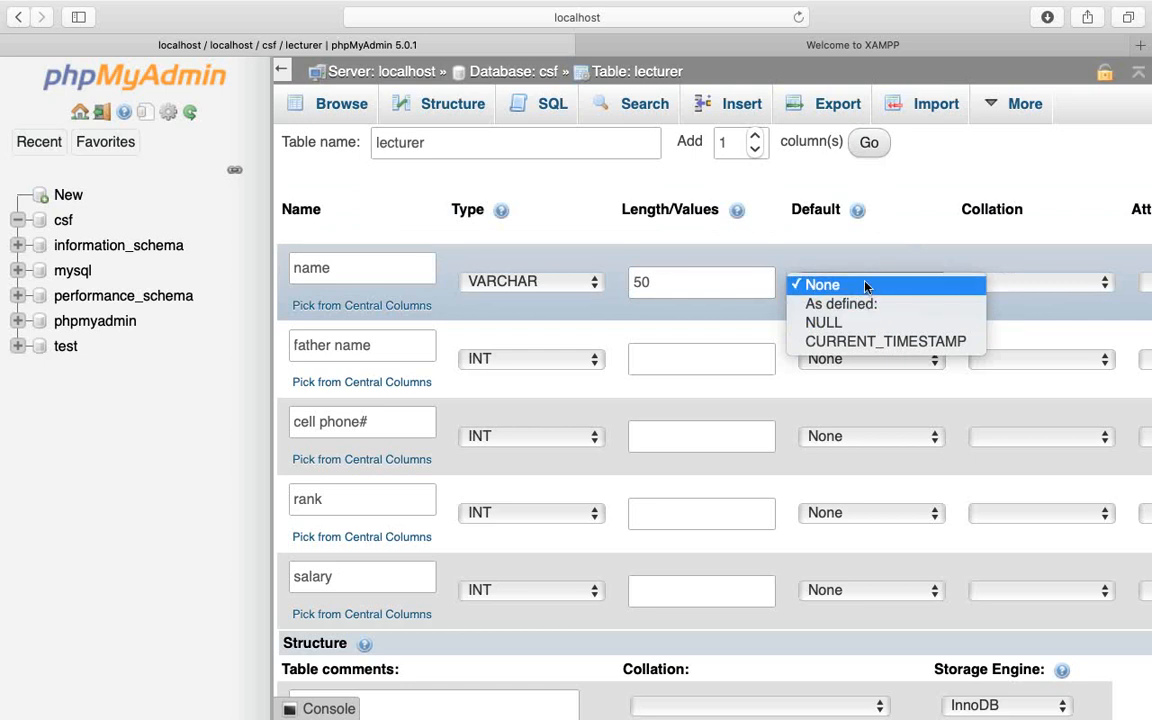
pyautogui.click(866, 288)
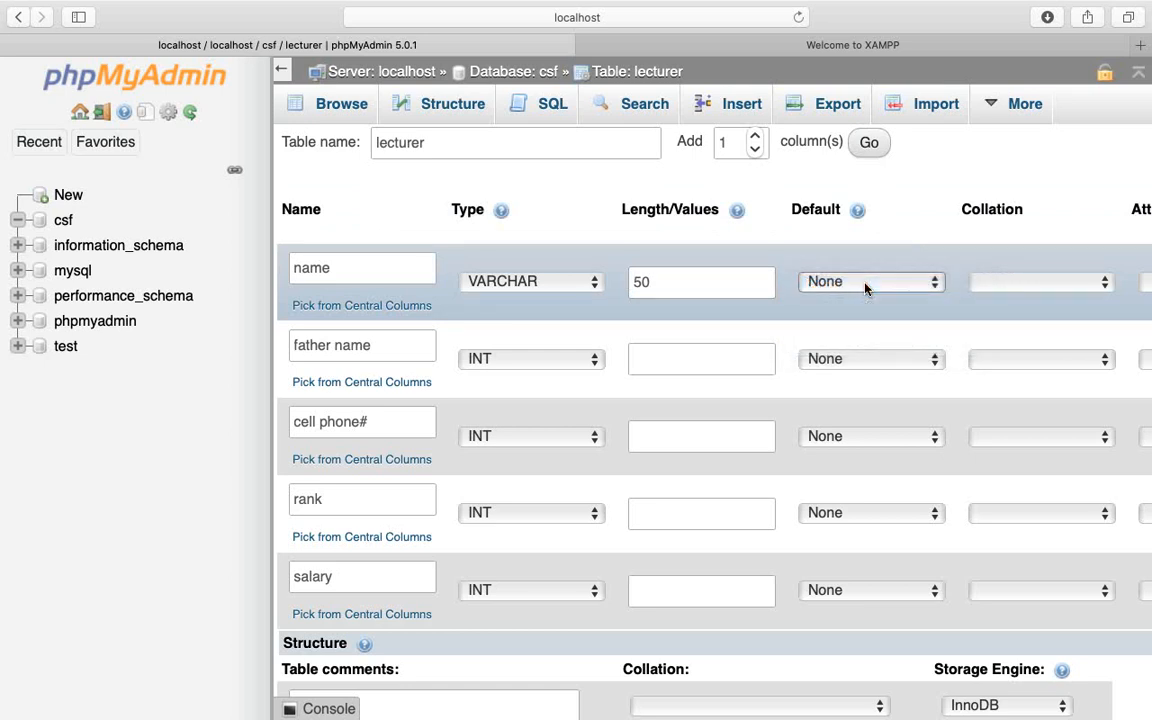
# - Define the father name column as VARCHAR with length 60 and default NULL
pyautogui.click(1110, 283)
pyautogui.click(1110, 283)
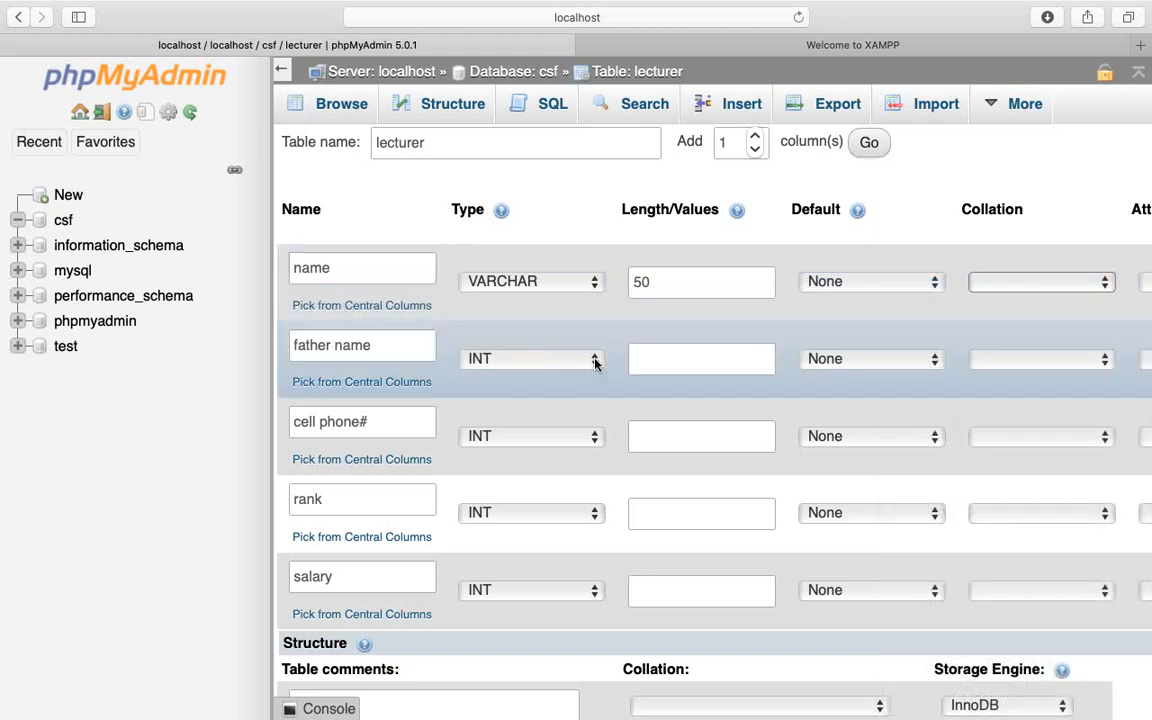
pyautogui.click(595, 359)
pyautogui.click(580, 384)
pyautogui.click(699, 365)
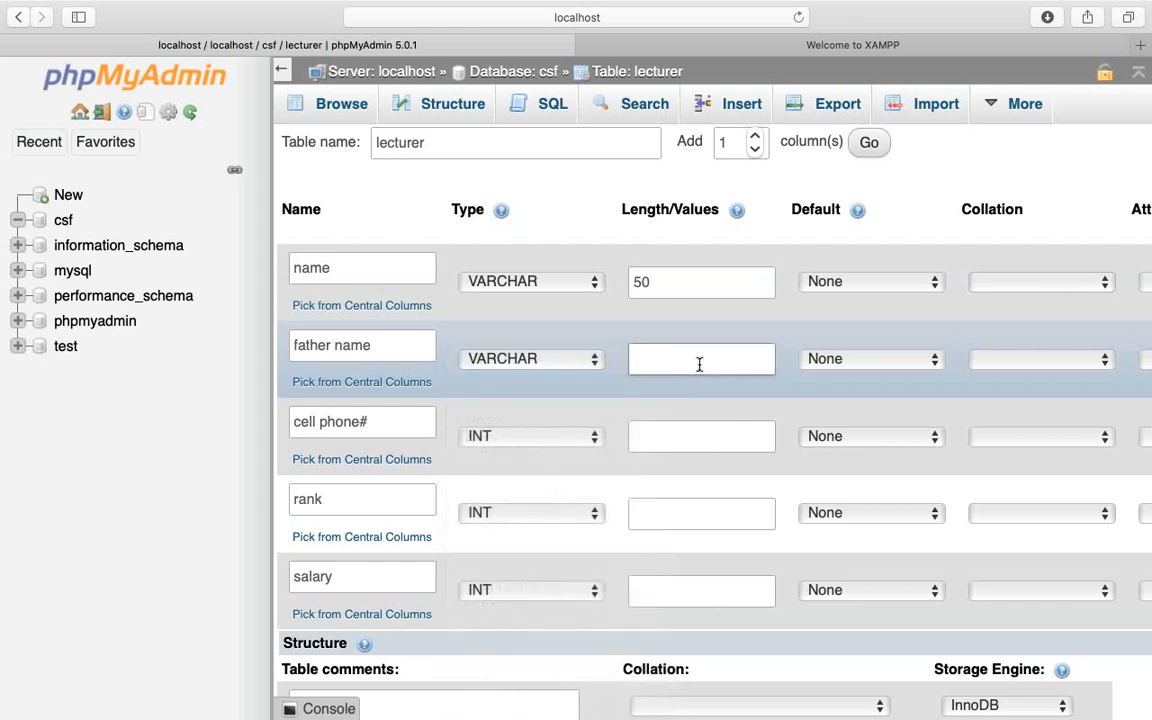
pyautogui.write('60')
pyautogui.click(855, 360)
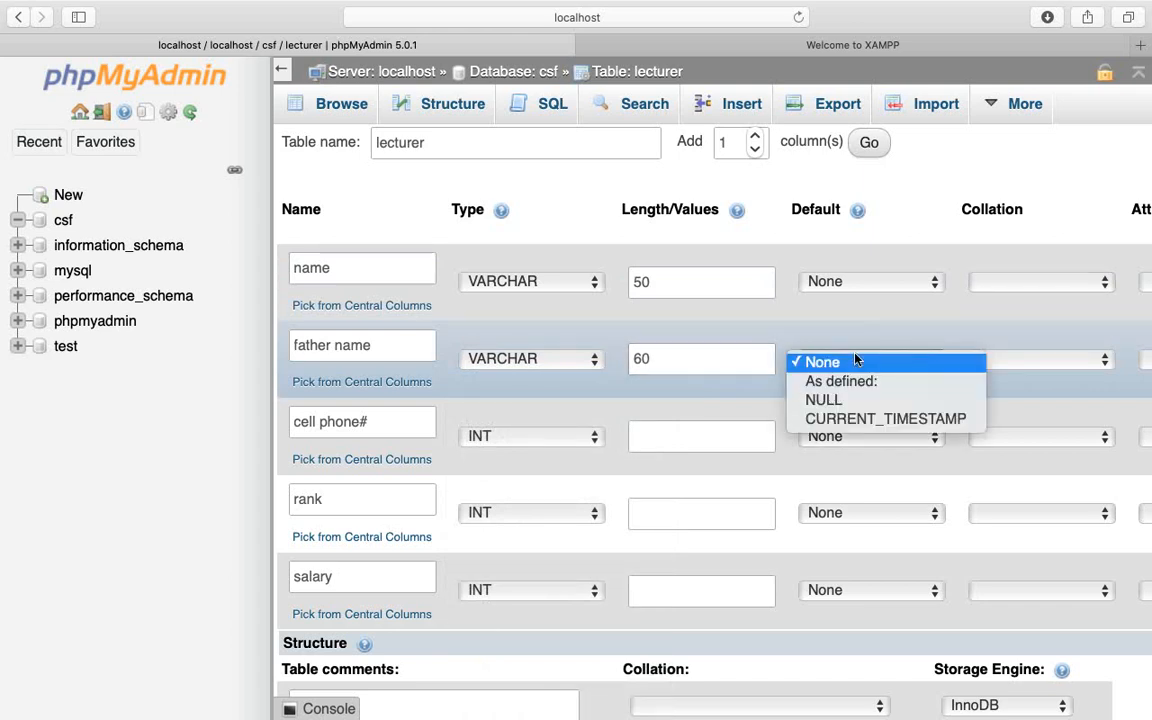
pyautogui.click(828, 400)
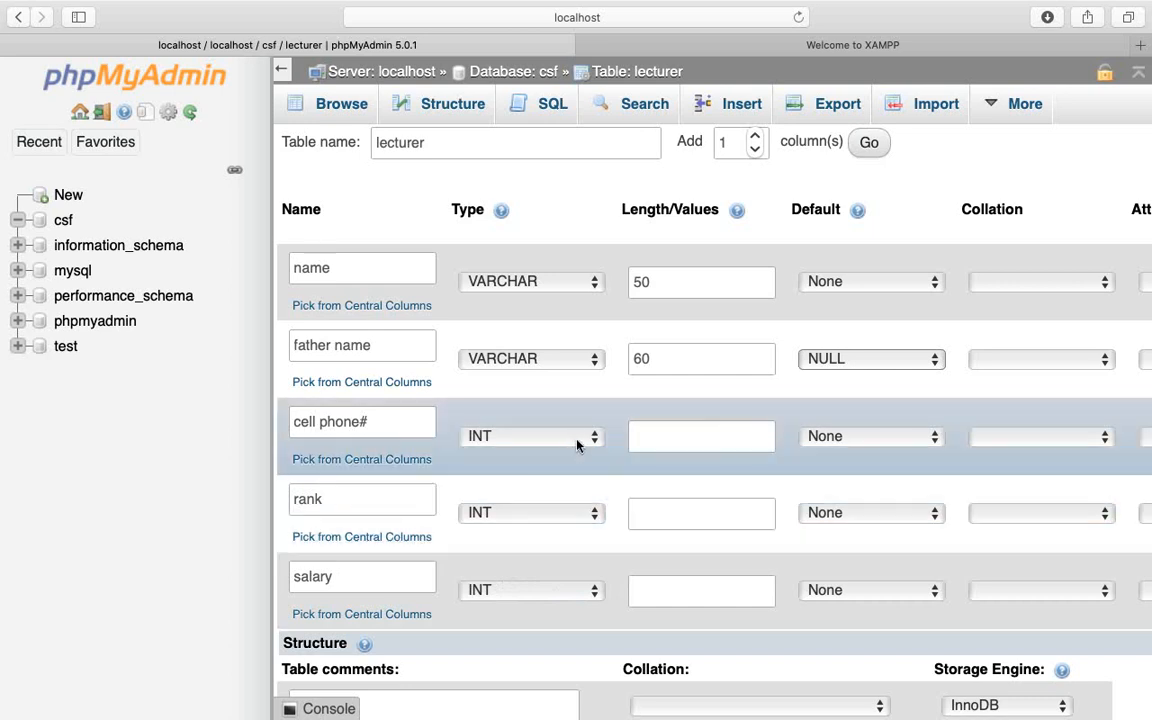
# - Define the cell phone# column as MEDIUMINT with length 12 and default NULL
pyautogui.click(580, 442)
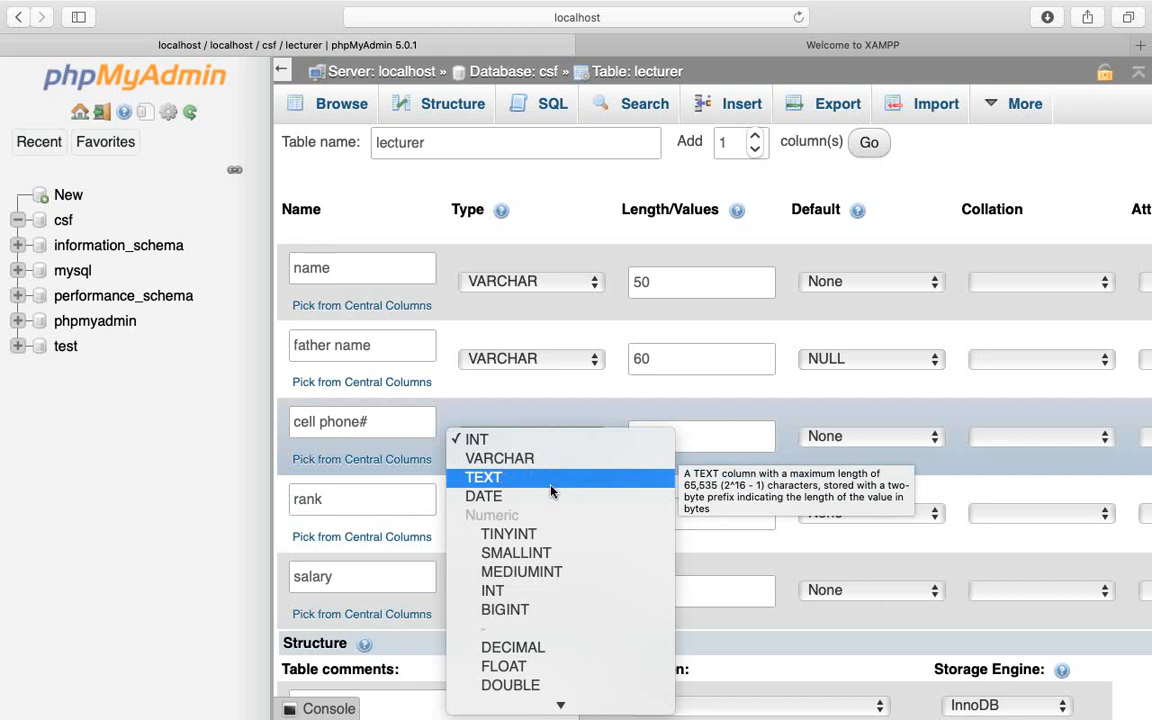
pyautogui.click(527, 575)
pyautogui.click(720, 433)
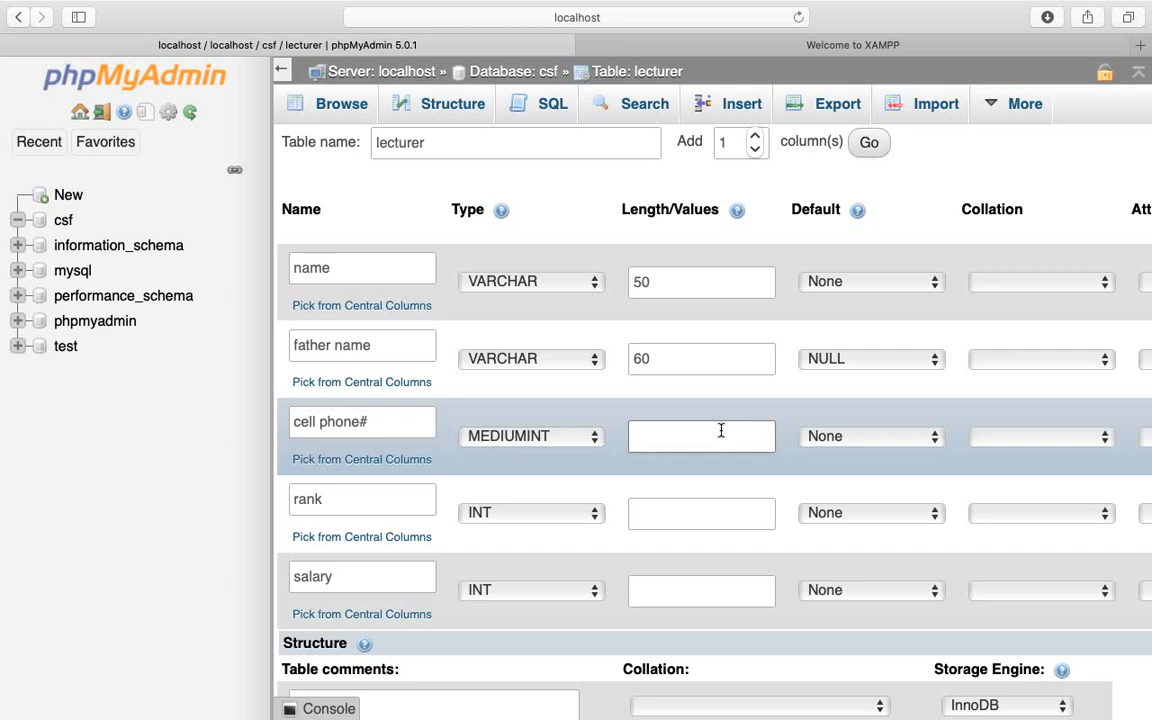
pyautogui.write('12')
pyautogui.click(867, 437)
pyautogui.click(843, 481)
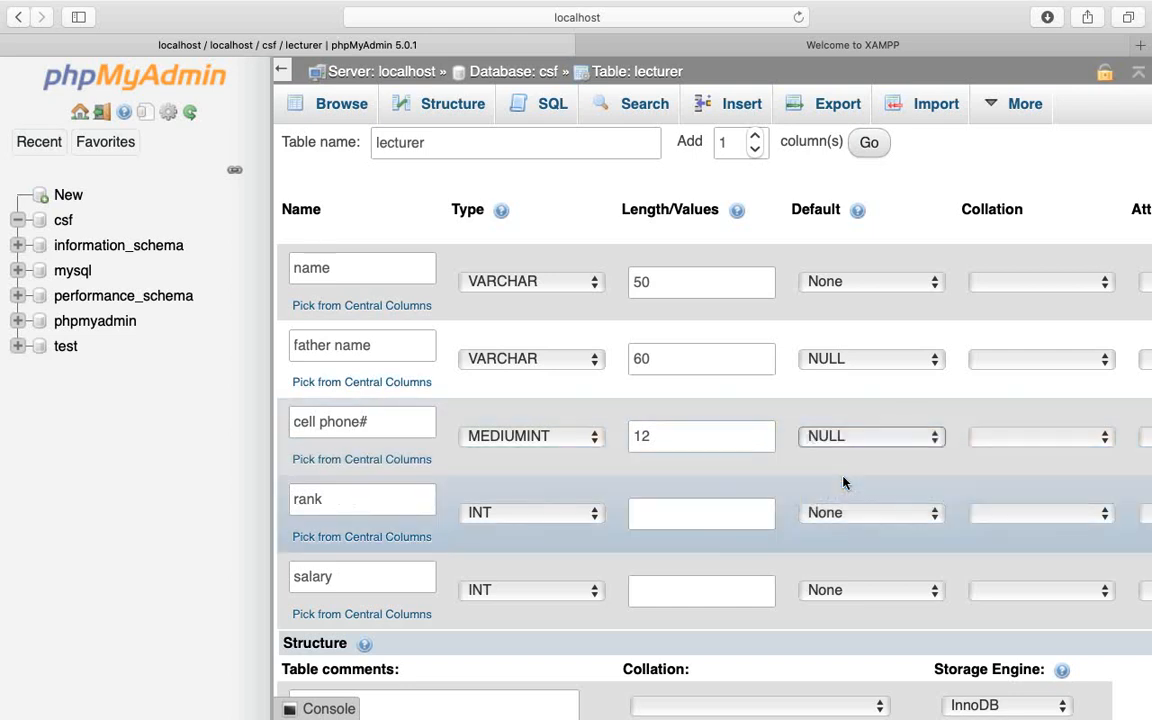
# - Define the rank column as VARCHAR with length 40
pyautogui.click(590, 515)
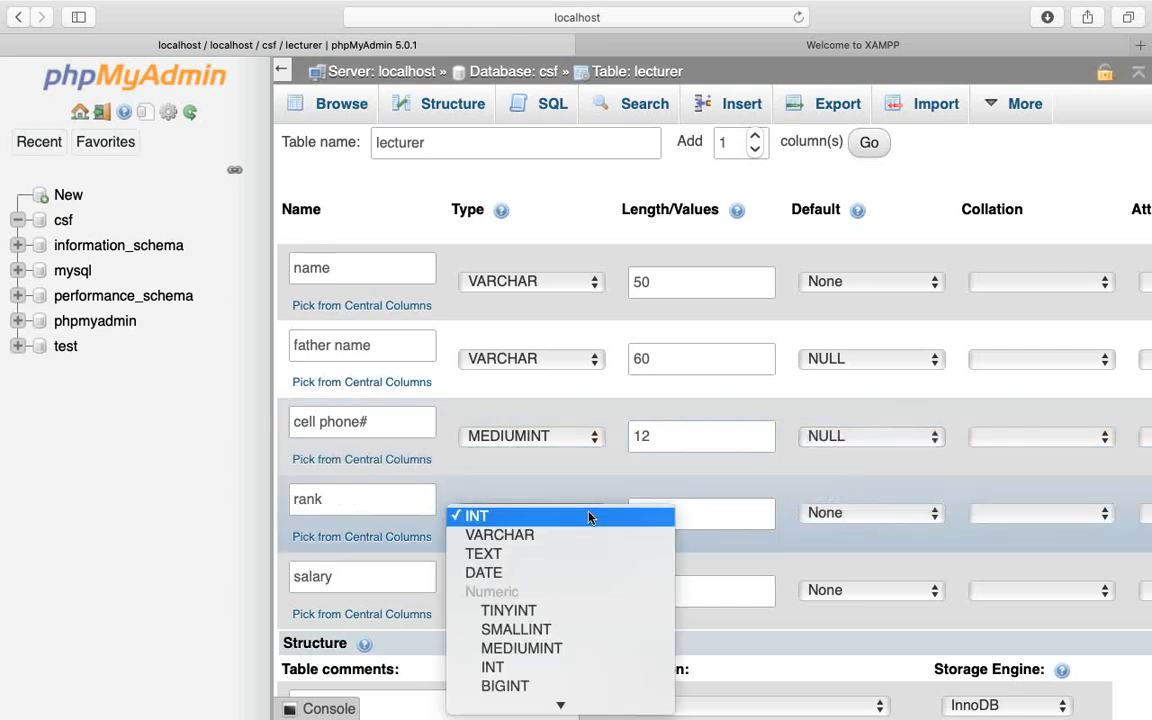
pyautogui.click(539, 536)
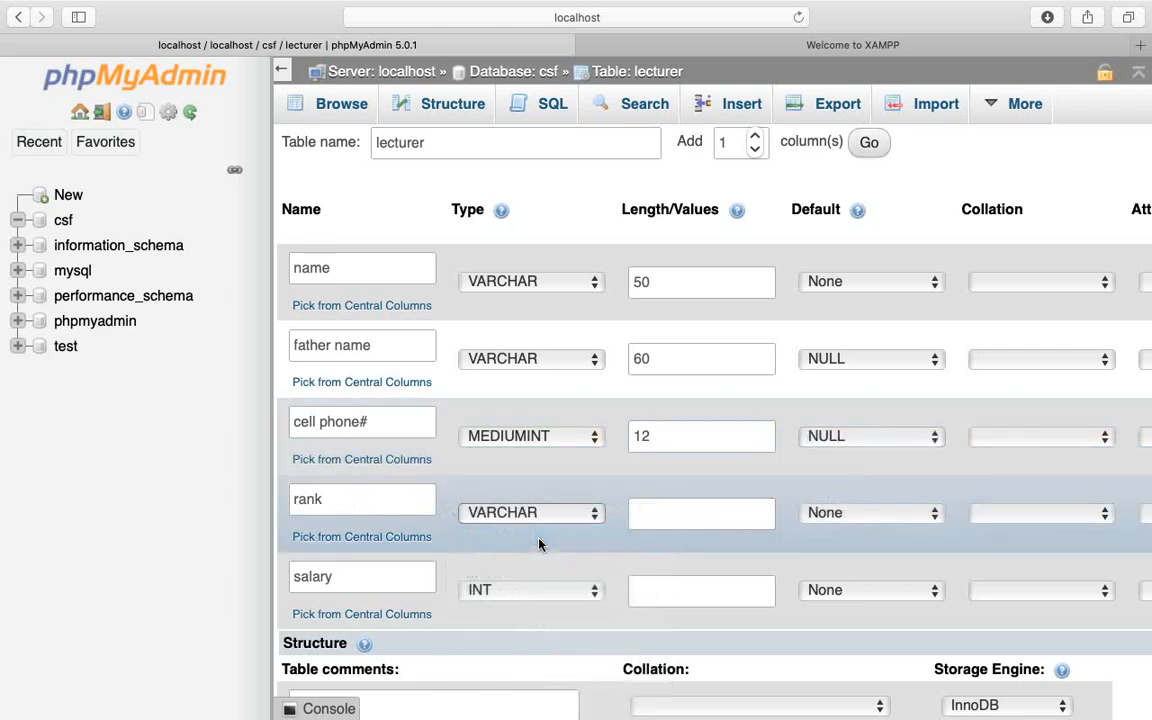
pyautogui.click(652, 515)
pyautogui.write('40')
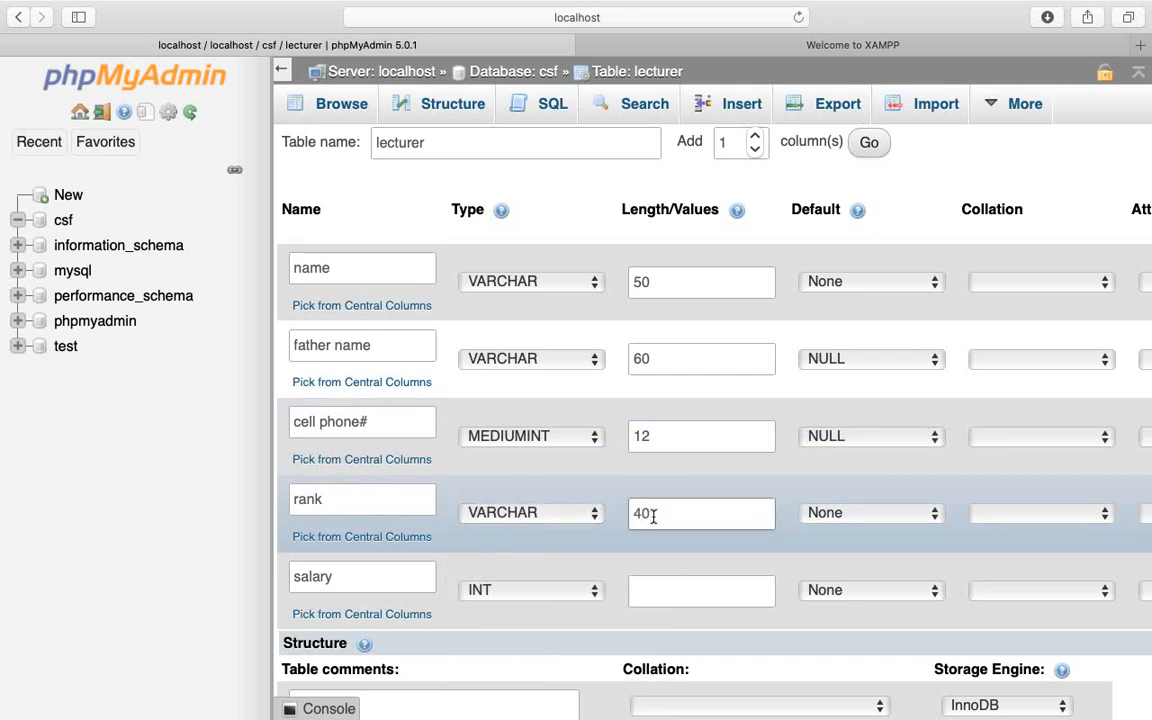
# - Define the salary column as FLOAT with length 6 and default None
pyautogui.click(598, 591)
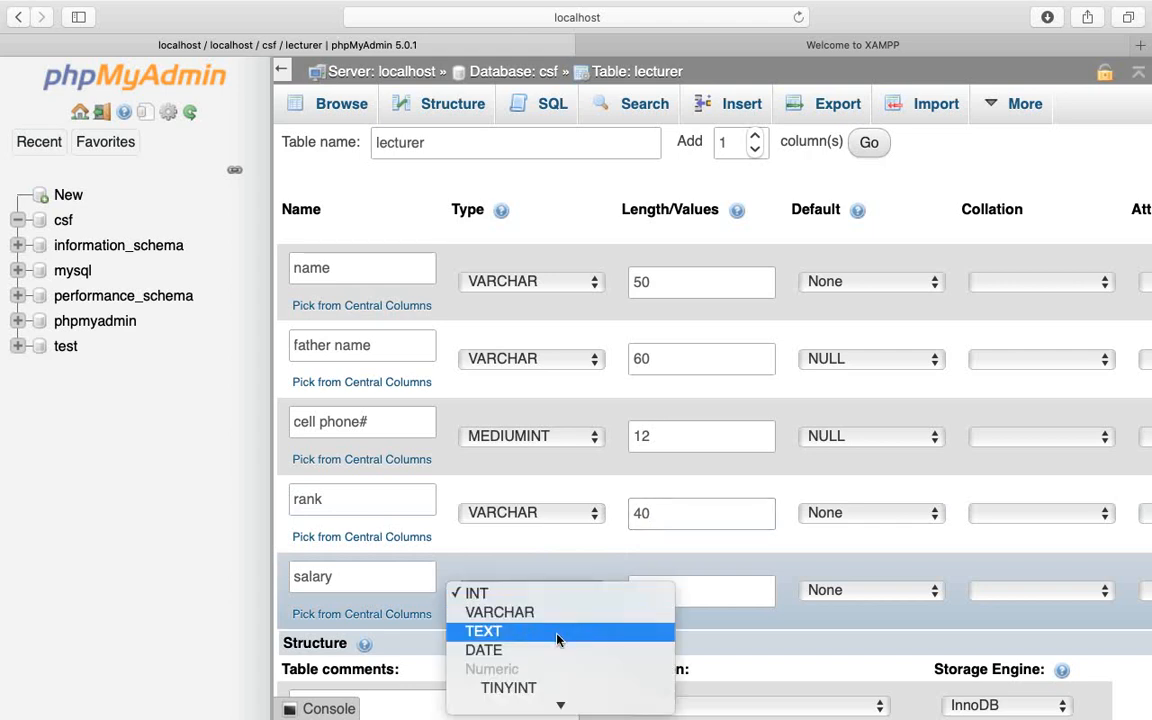
pyautogui.press('Down')
pyautogui.press('Down')
pyautogui.press('Down')
pyautogui.press('Down')
pyautogui.press('Down')
pyautogui.press('Down')
pyautogui.press('Down')
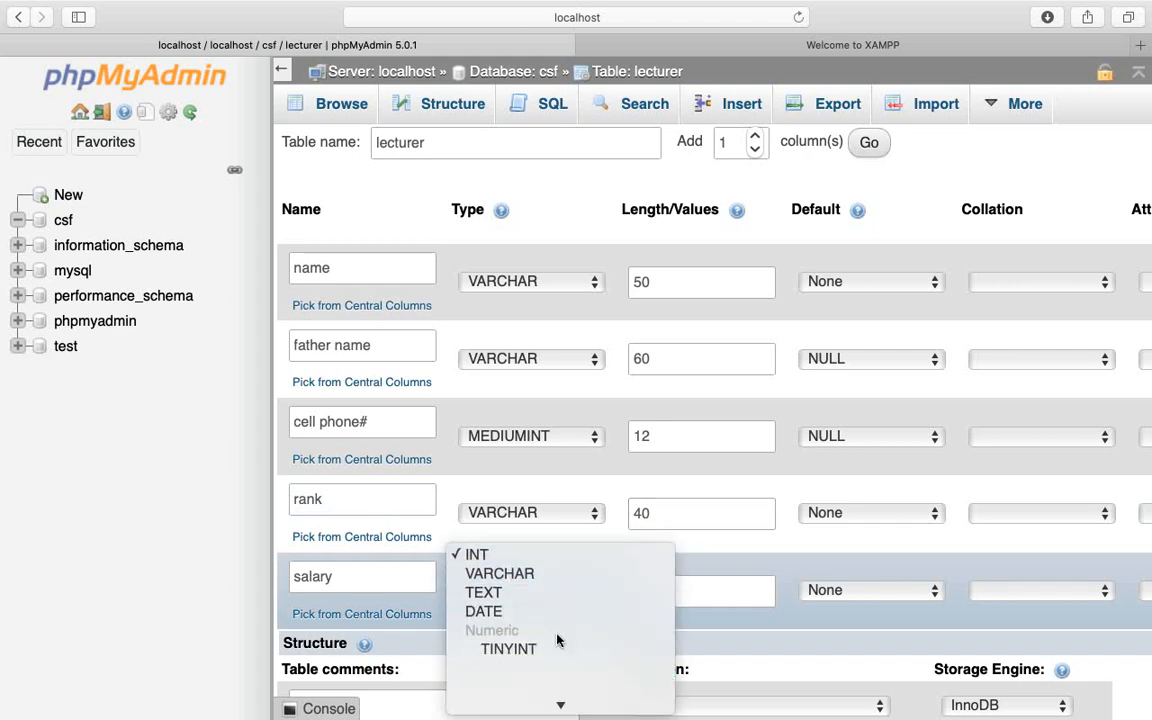
pyautogui.press('Down')
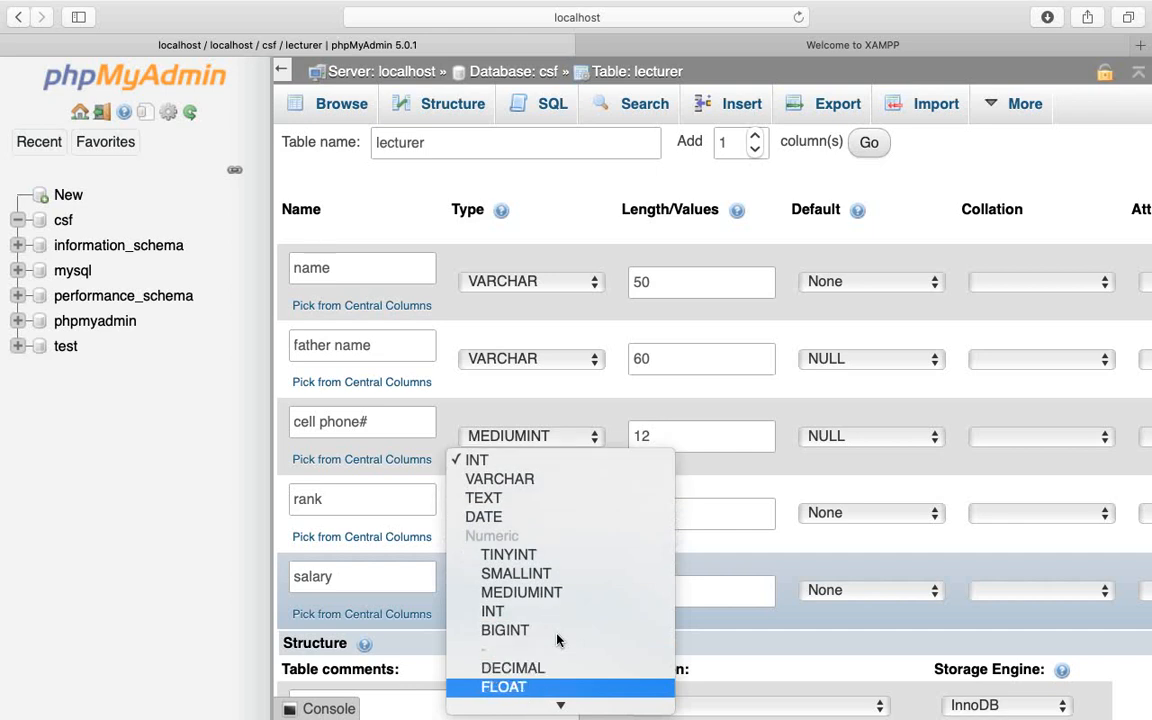
pyautogui.press('Return')
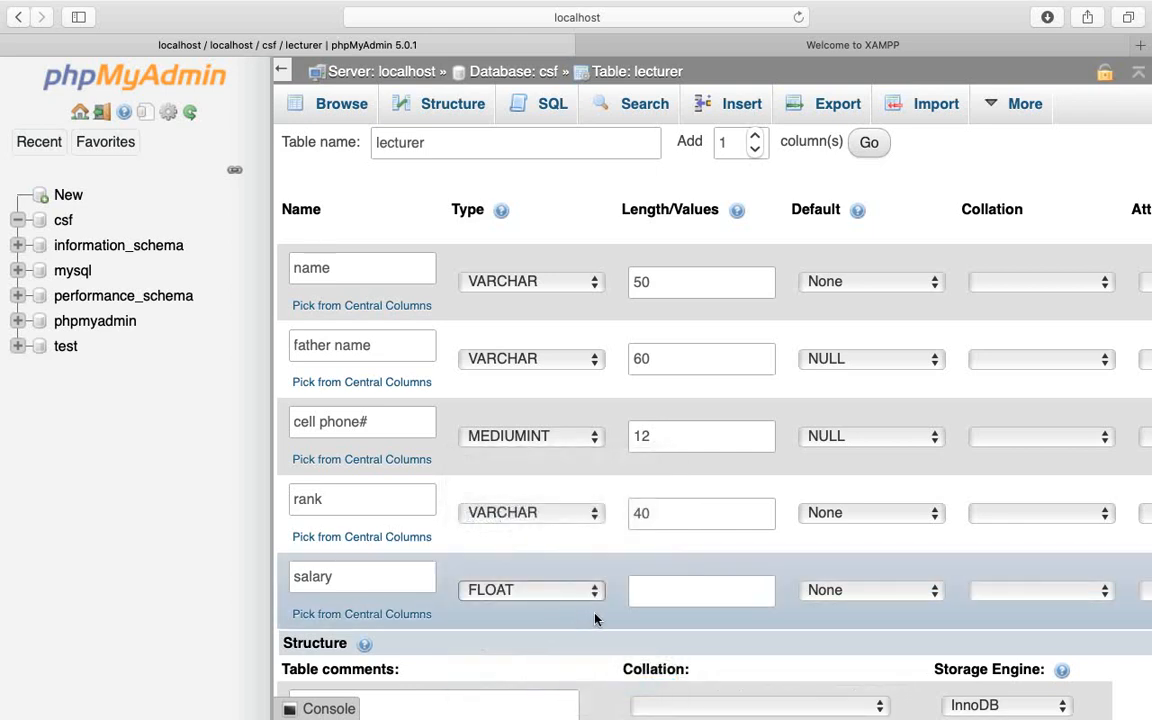
pyautogui.click(680, 592)
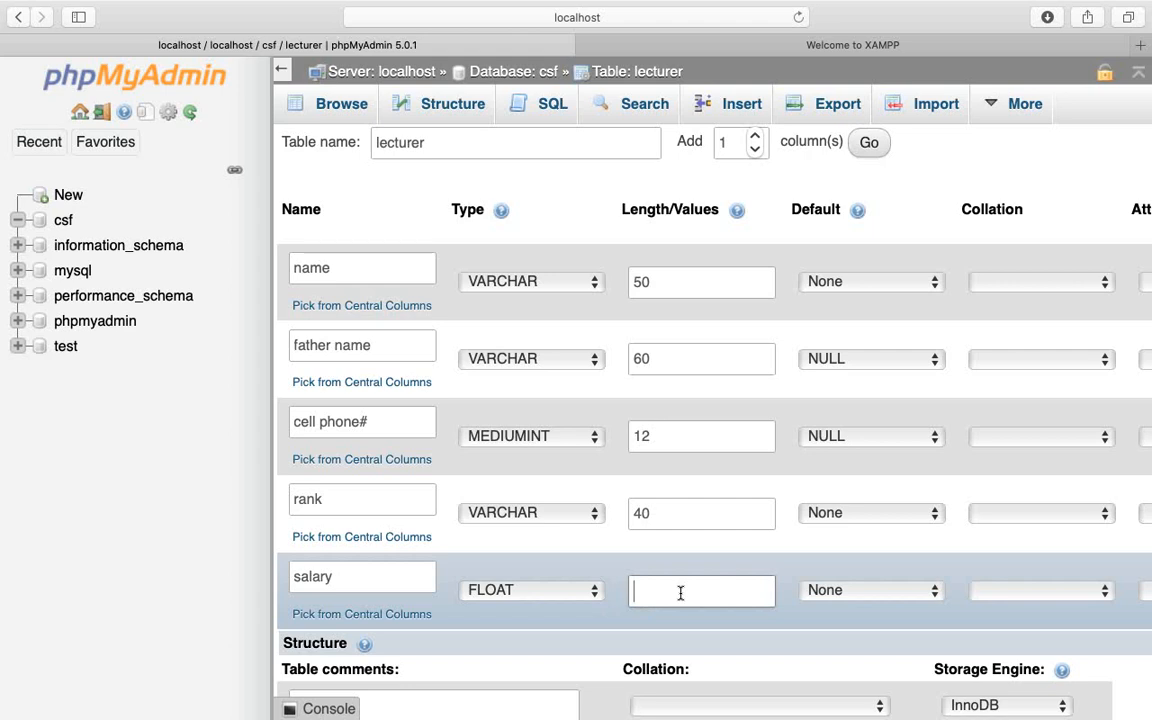
pyautogui.write('6')
pyautogui.click(882, 592)
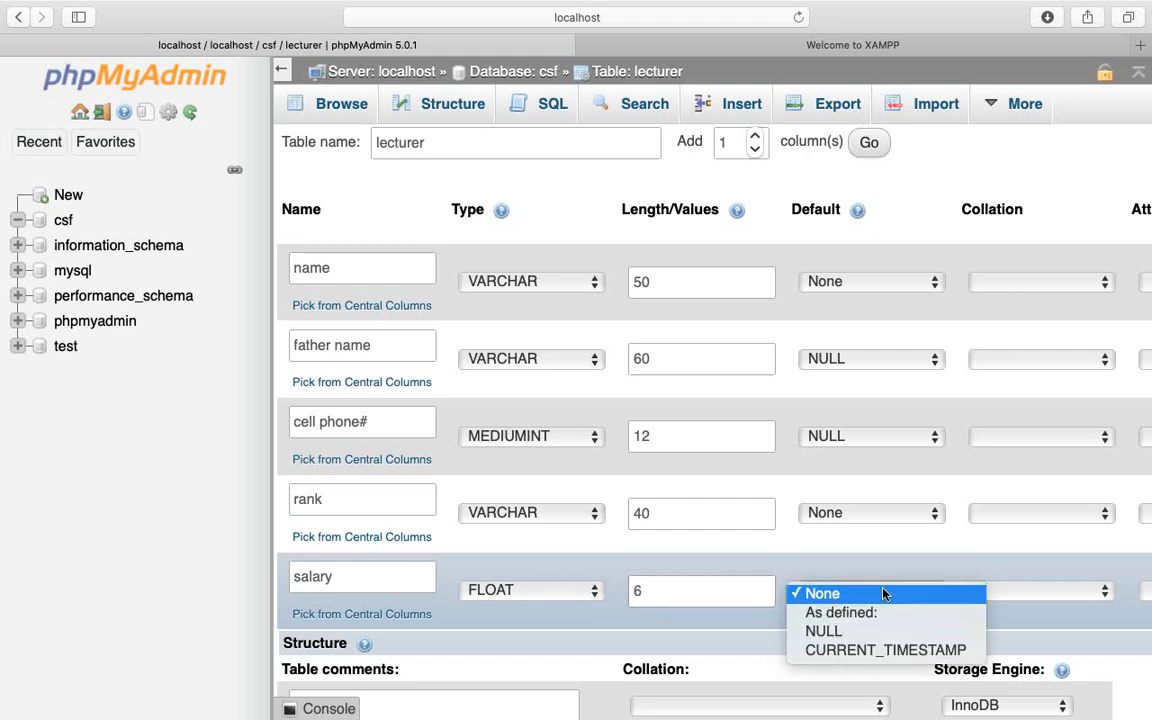
pyautogui.click(882, 592)
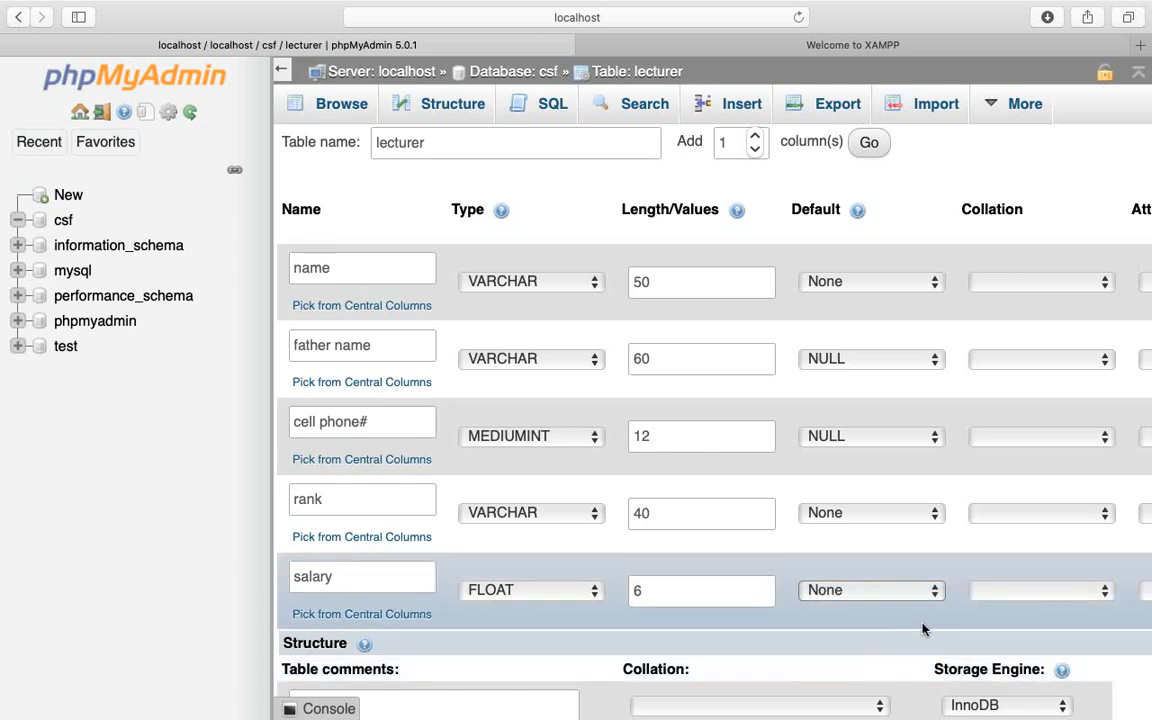
# - Save the lecturer table with its five defined columns
pyautogui.press('super+minus')
pyautogui.press('super+minus')
pyautogui.press('super+minus')
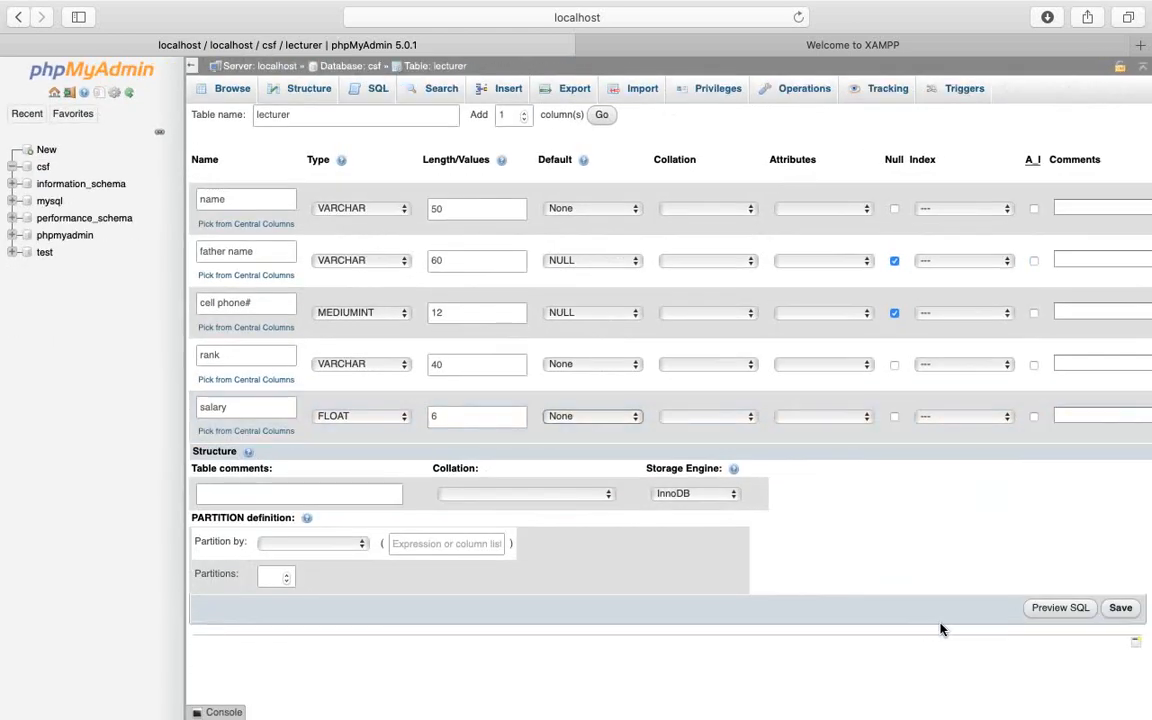
pyautogui.click(1093, 640)
pyautogui.click(1121, 610)
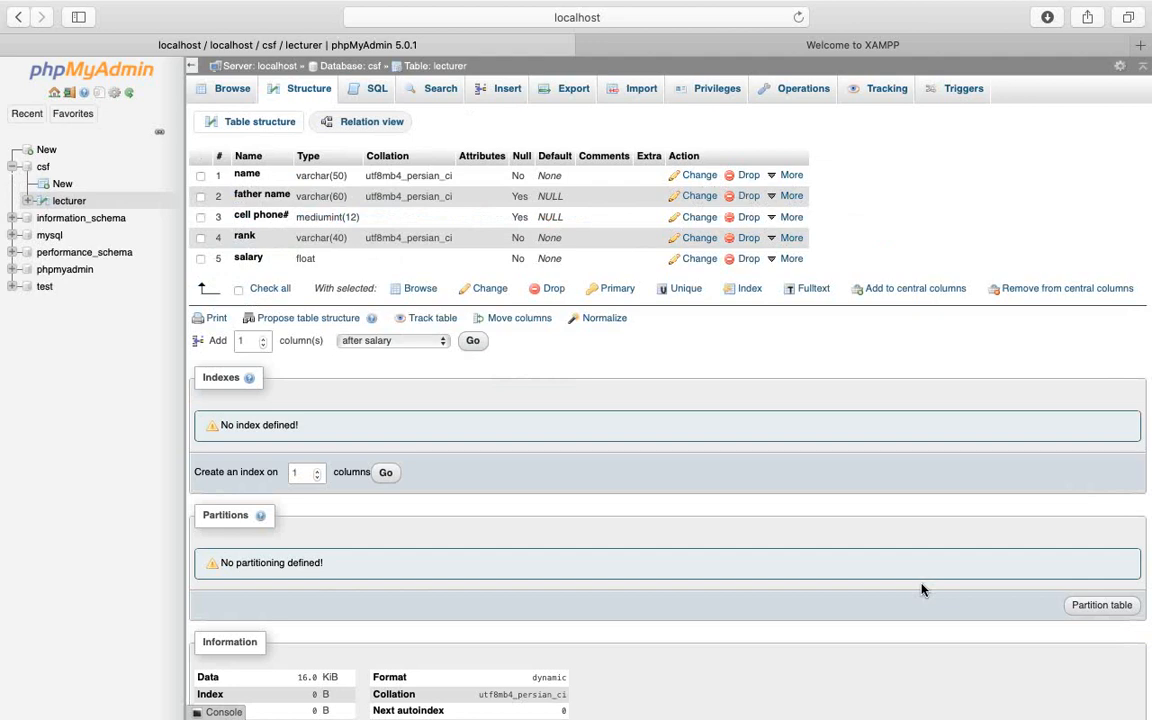
# - Review the structure of the lecturer table, and open the csf database to see its table list
pyautogui.press('super+equal')
pyautogui.press('super+equal')
pyautogui.press('super+equal')
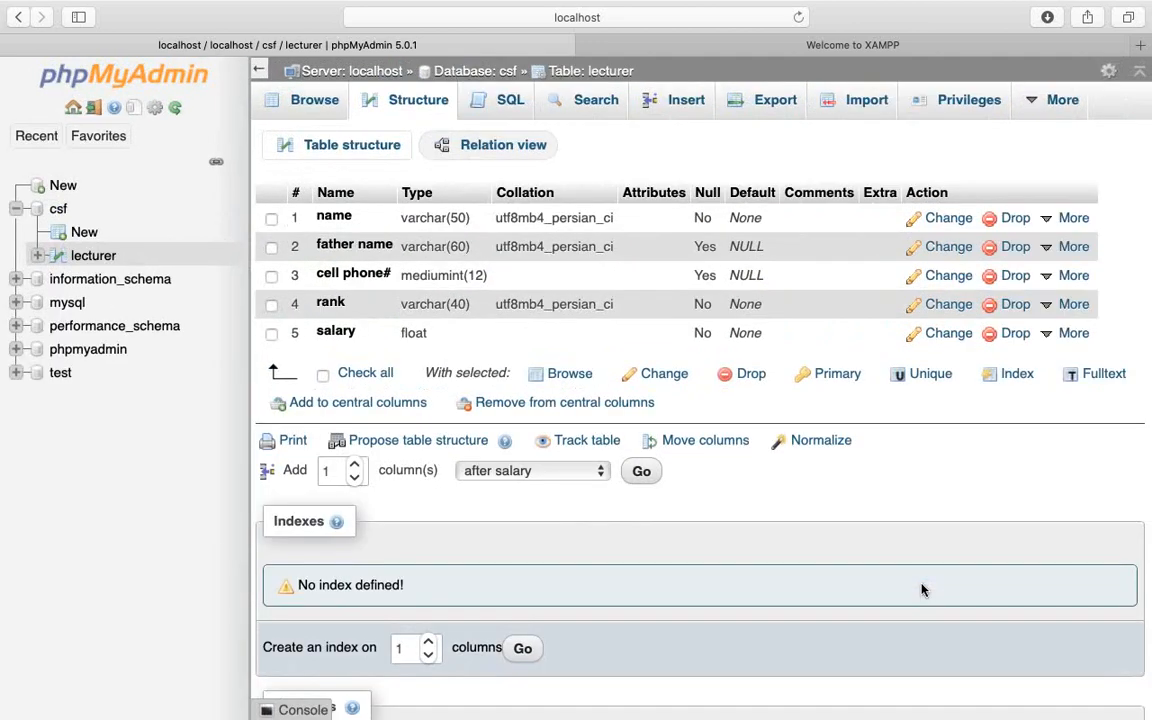
pyautogui.press('super+equal')
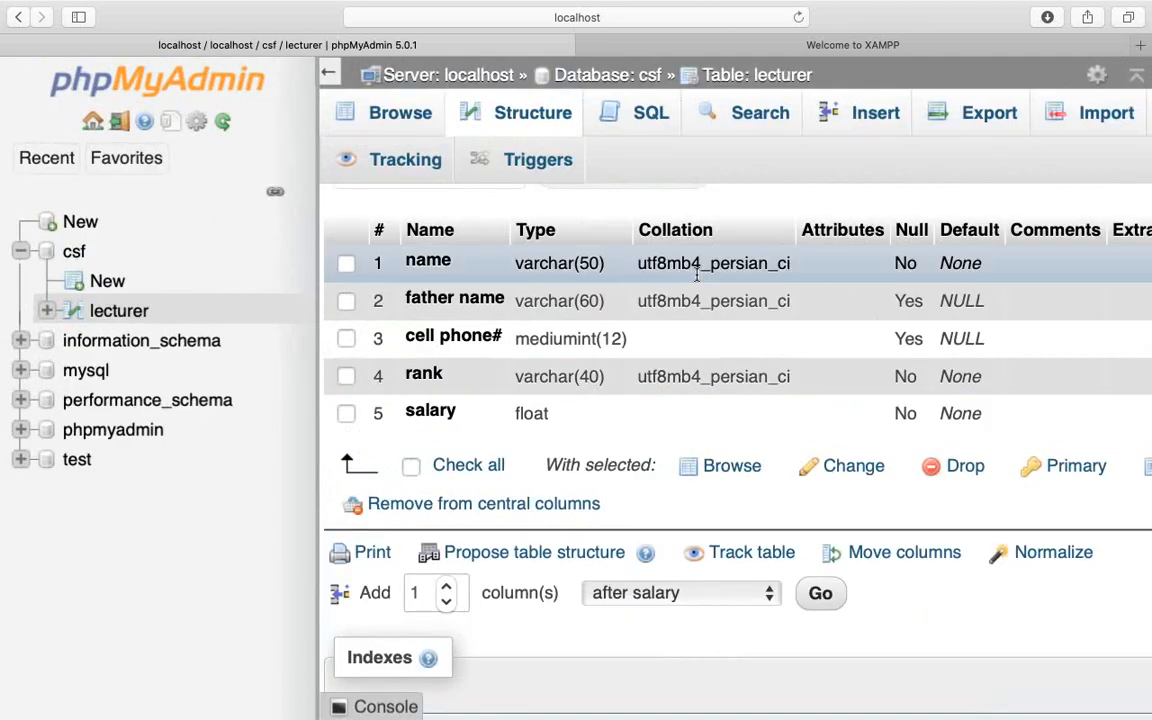
pyautogui.click(74, 252)
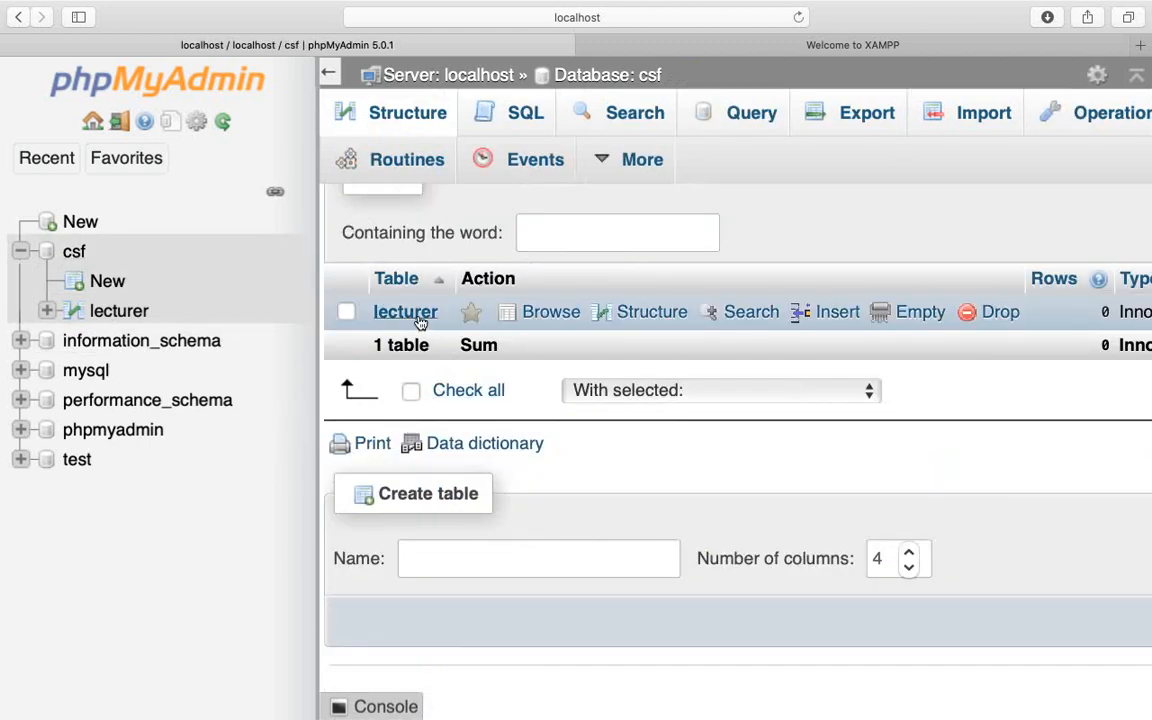
# - Run the SQL statement "use csf;" on the csf database
pyautogui.click(543, 120)
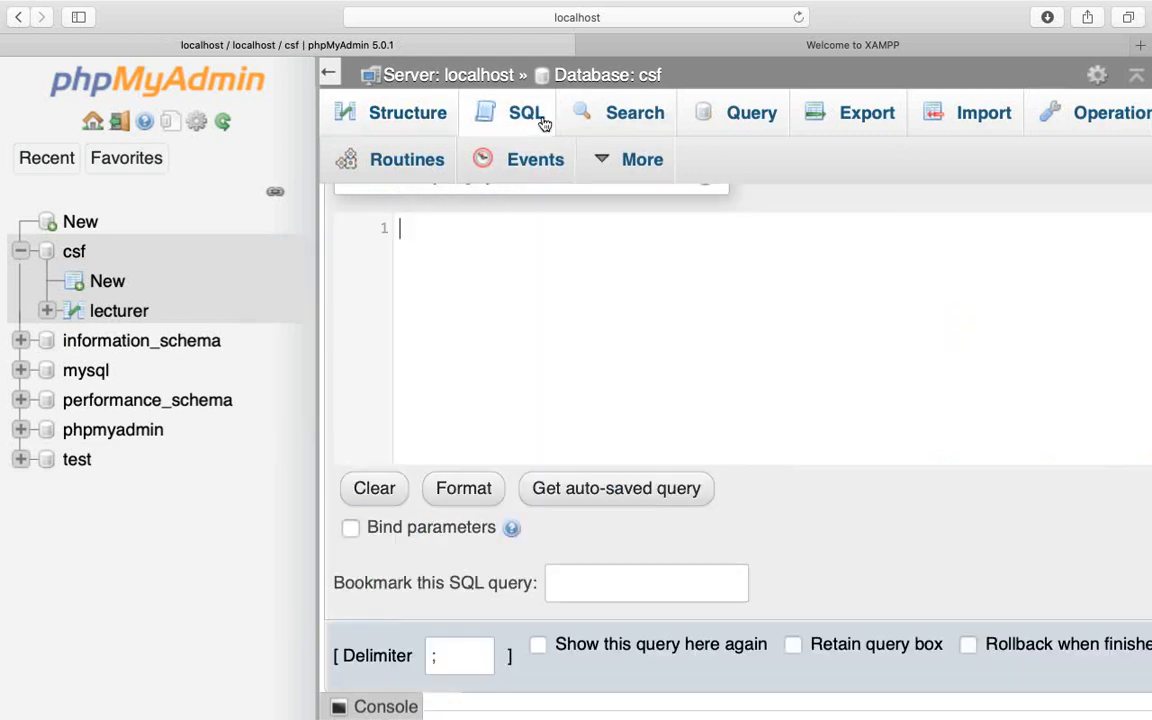
pyautogui.write('use csf;')
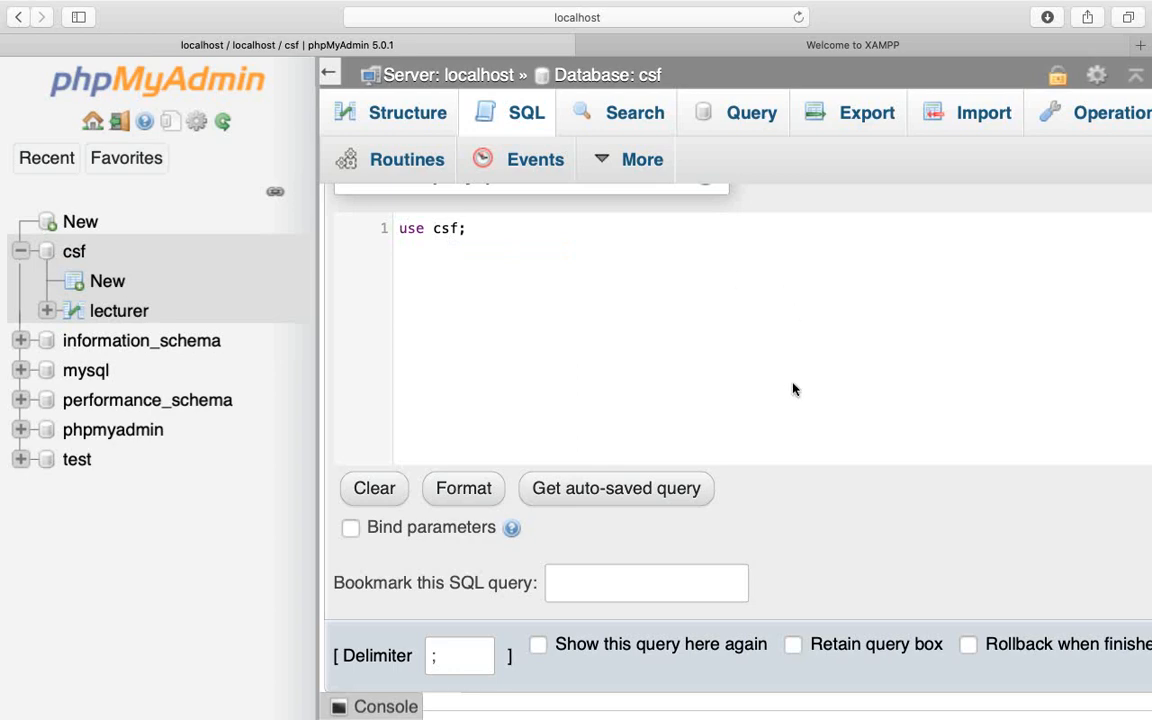
pyautogui.press('super+minus')
pyautogui.press('super+minus')
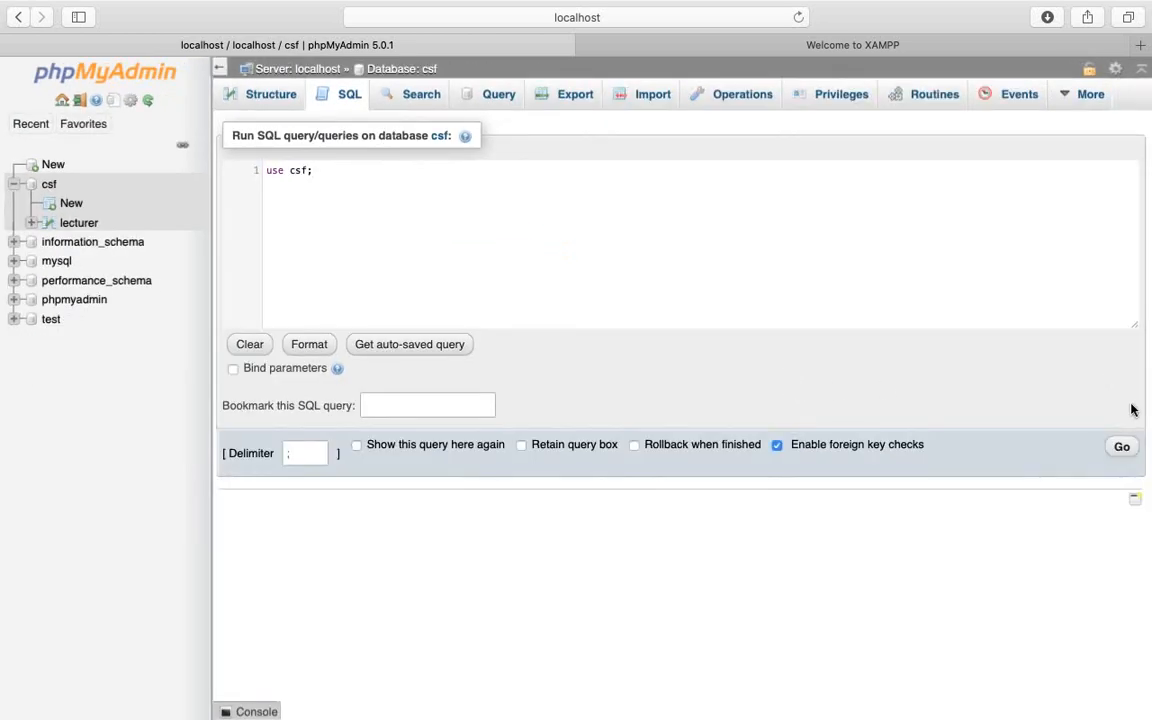
pyautogui.click(1123, 446)
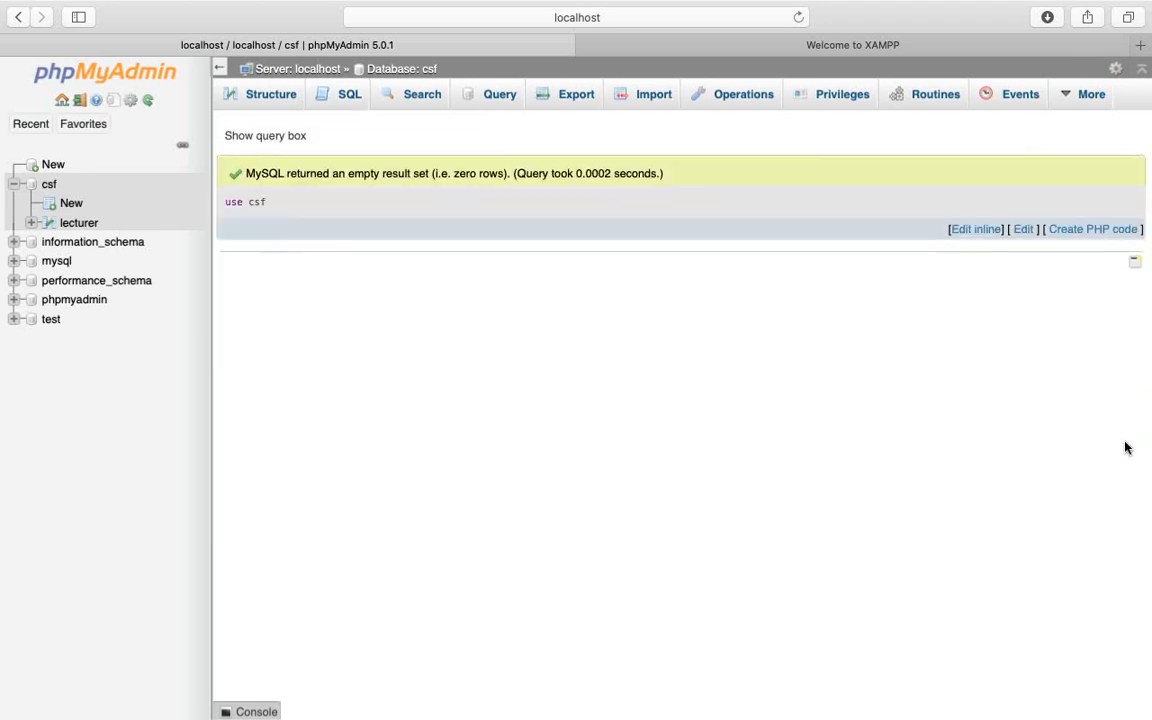
# - Run the SQL query "show tables" on the csf database and examine the result
pyautogui.click(352, 97)
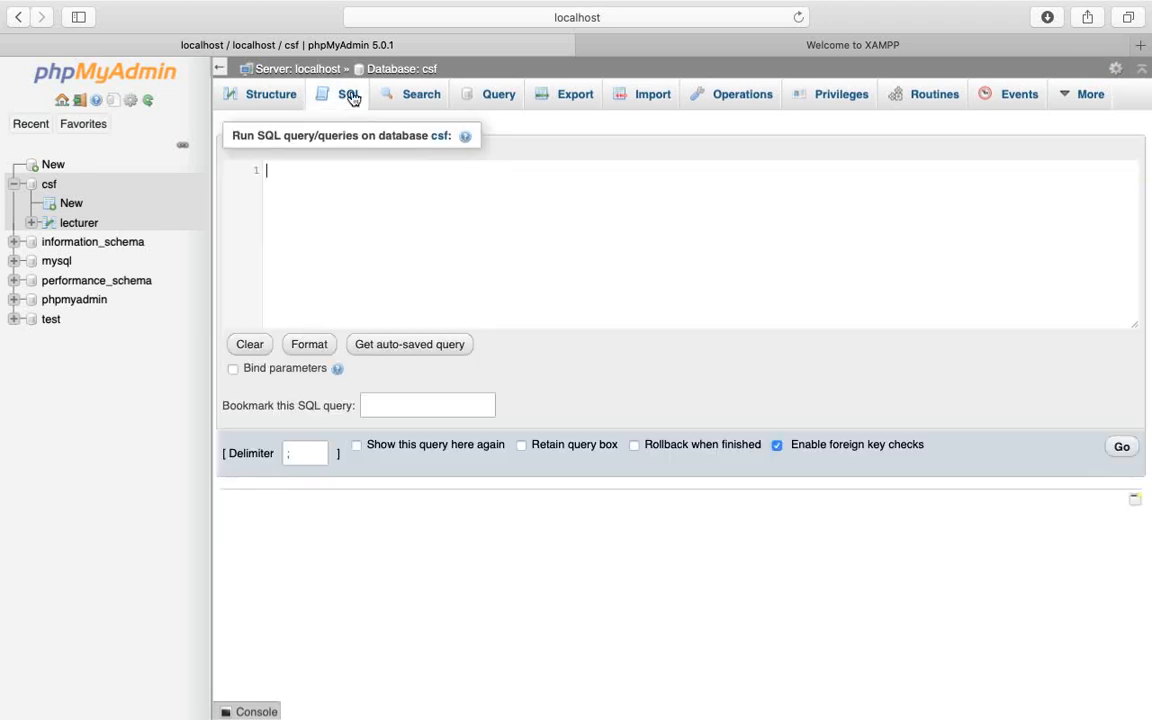
pyautogui.write('show tables')
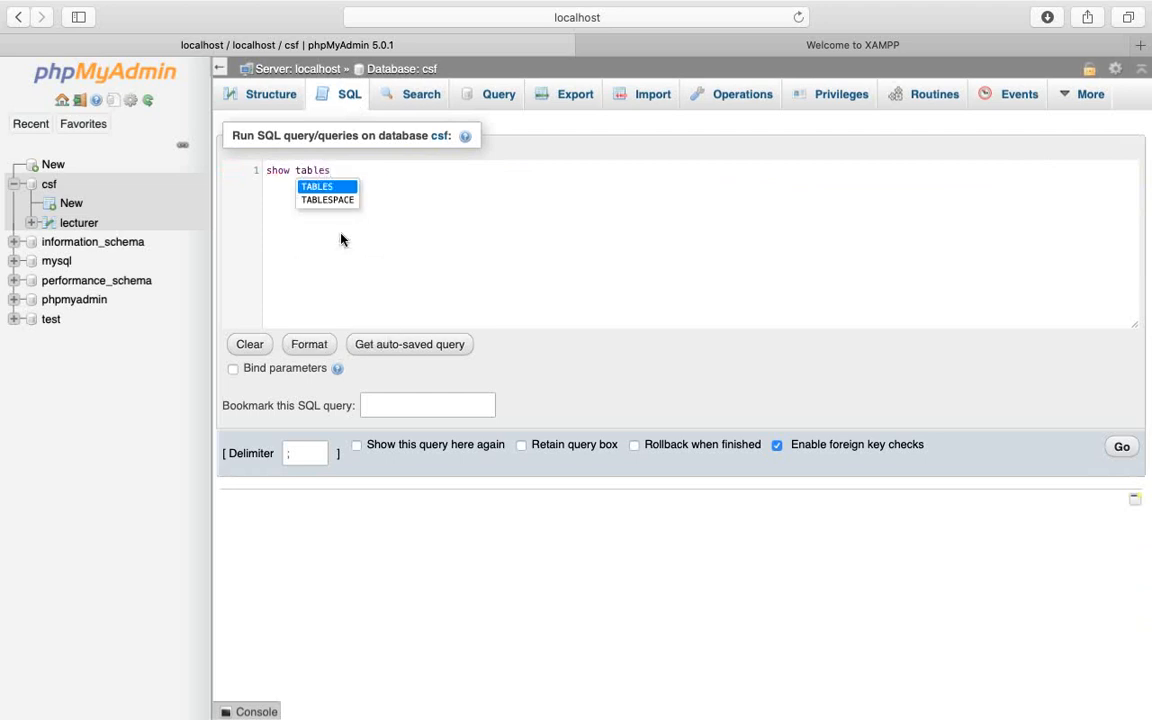
pyautogui.click(1122, 450)
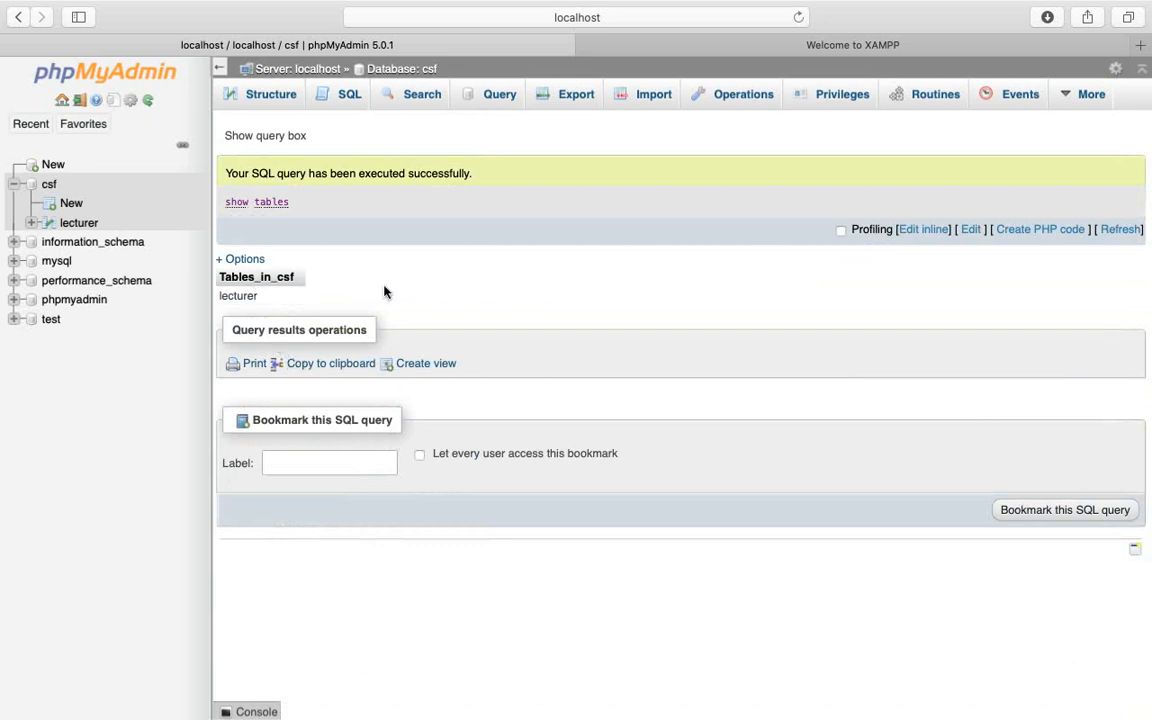
pyautogui.press('super+equal')
pyautogui.press('super+equal')
pyautogui.press('super+equal')
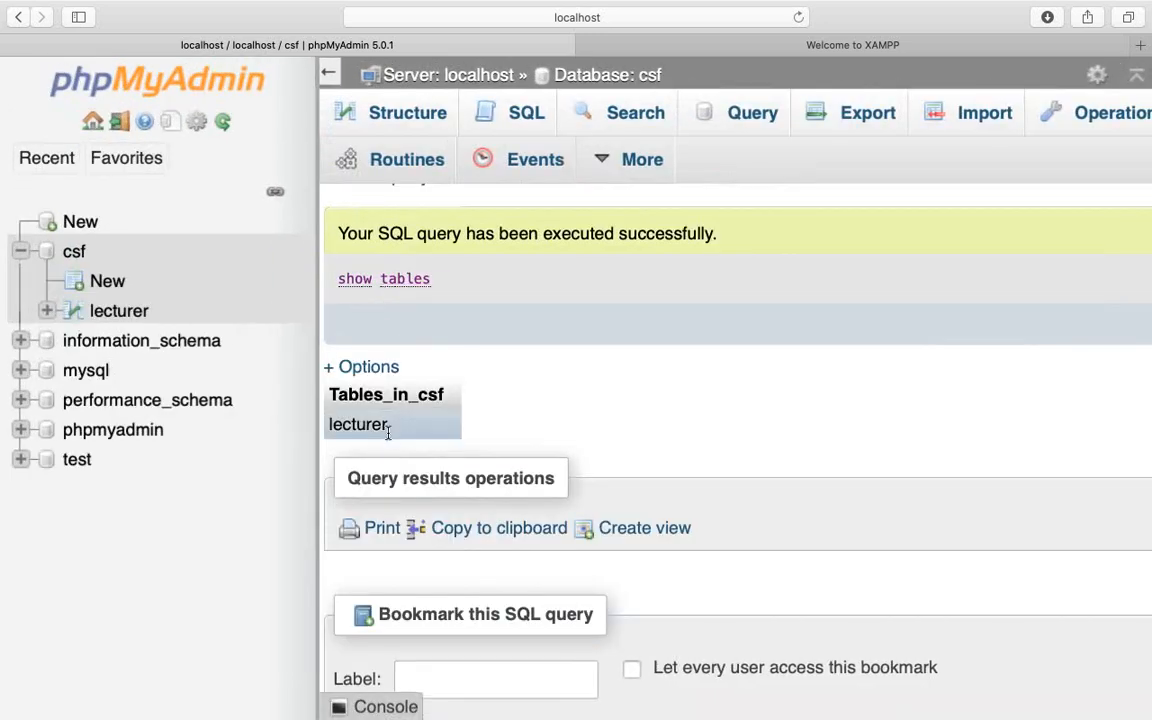
# - Run the SQL statement "DESCRIBE lecturer;" on the csf database and examine the listed fields
pyautogui.click(524, 128)
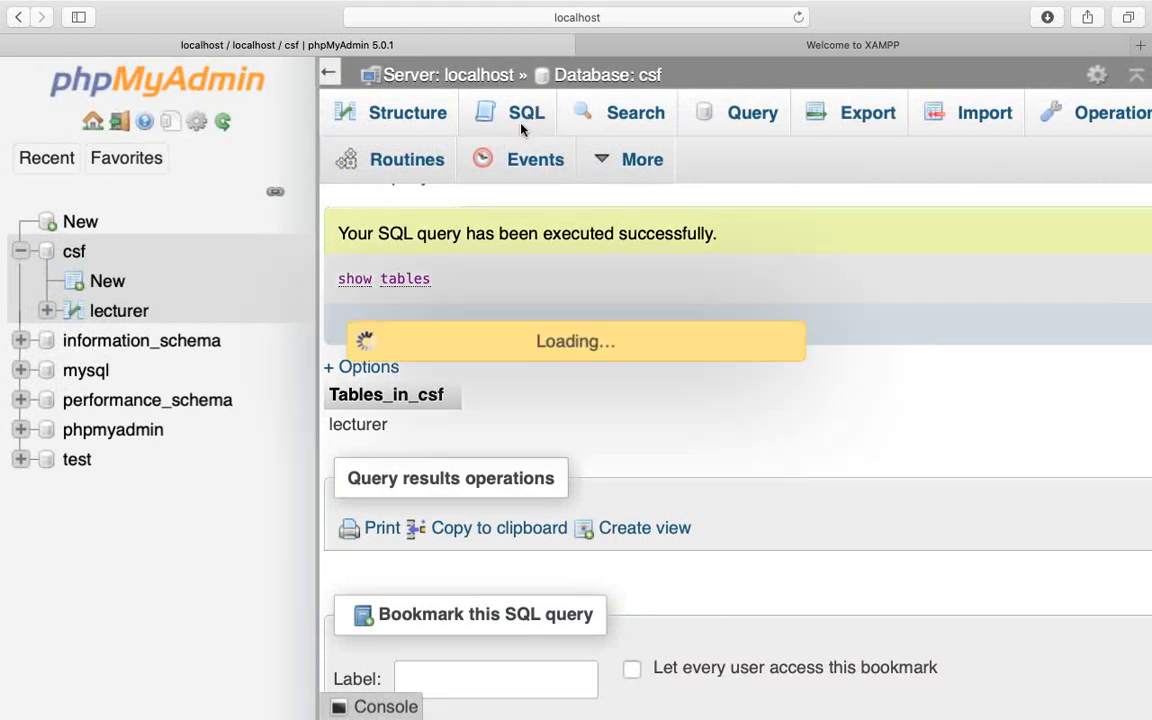
pyautogui.write('desc')
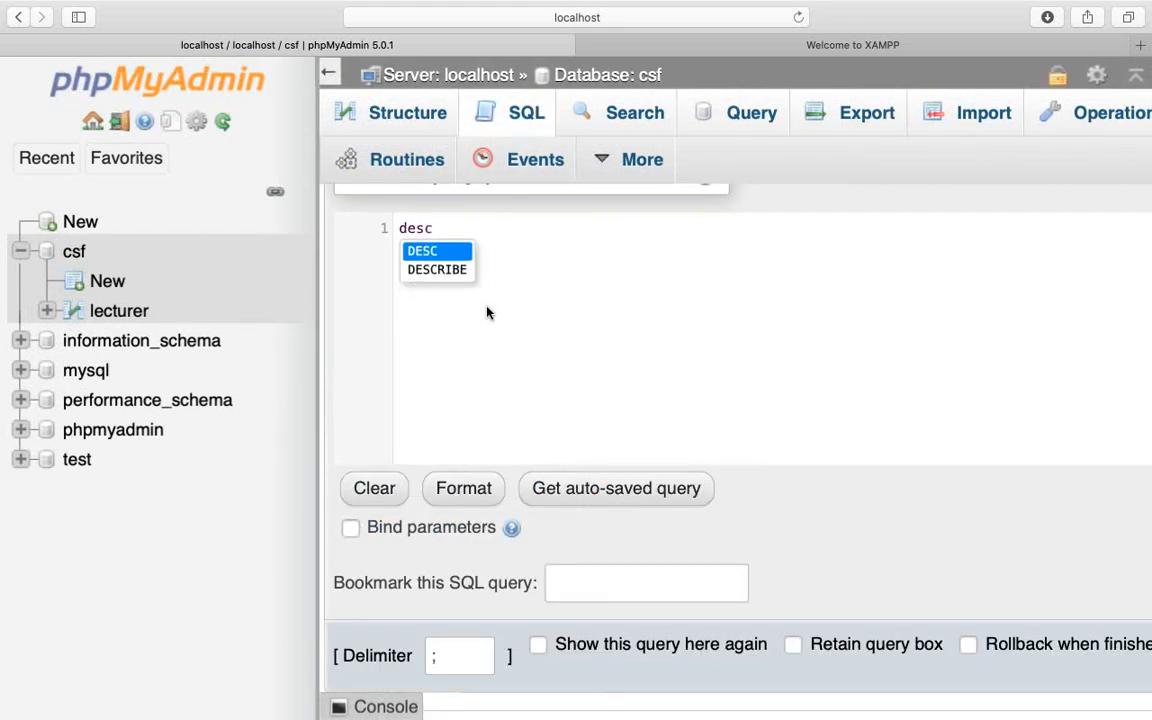
pyautogui.press('Down')
pyautogui.press('Return')
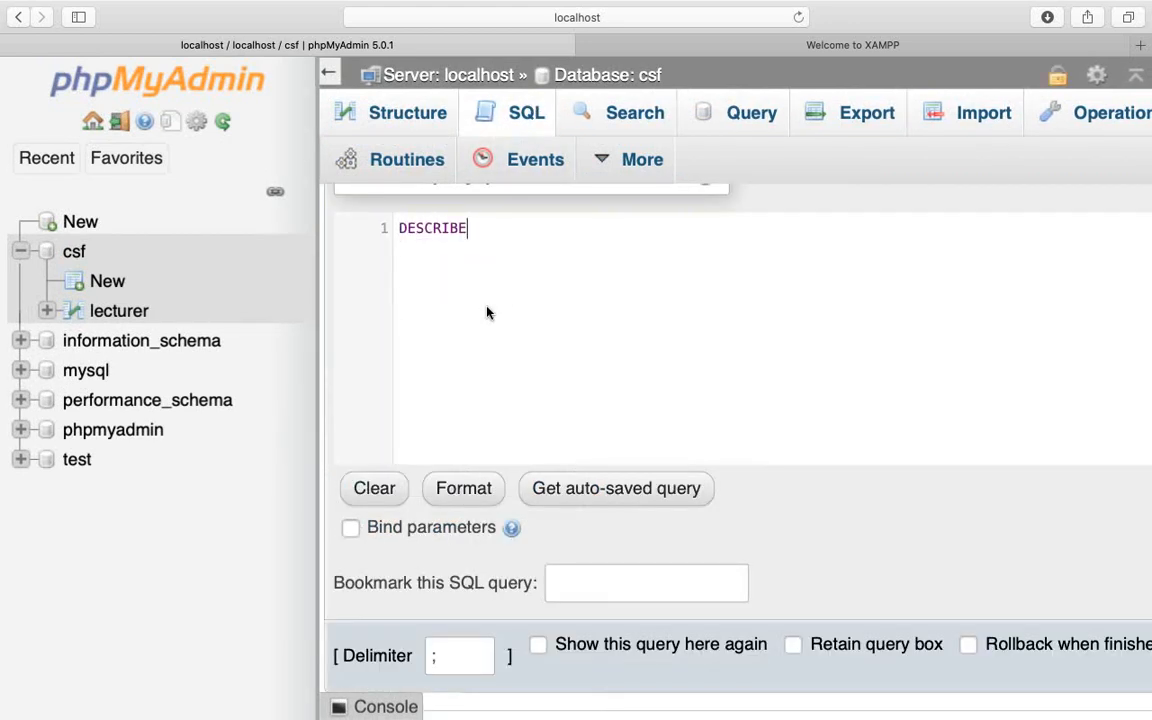
pyautogui.write('lec')
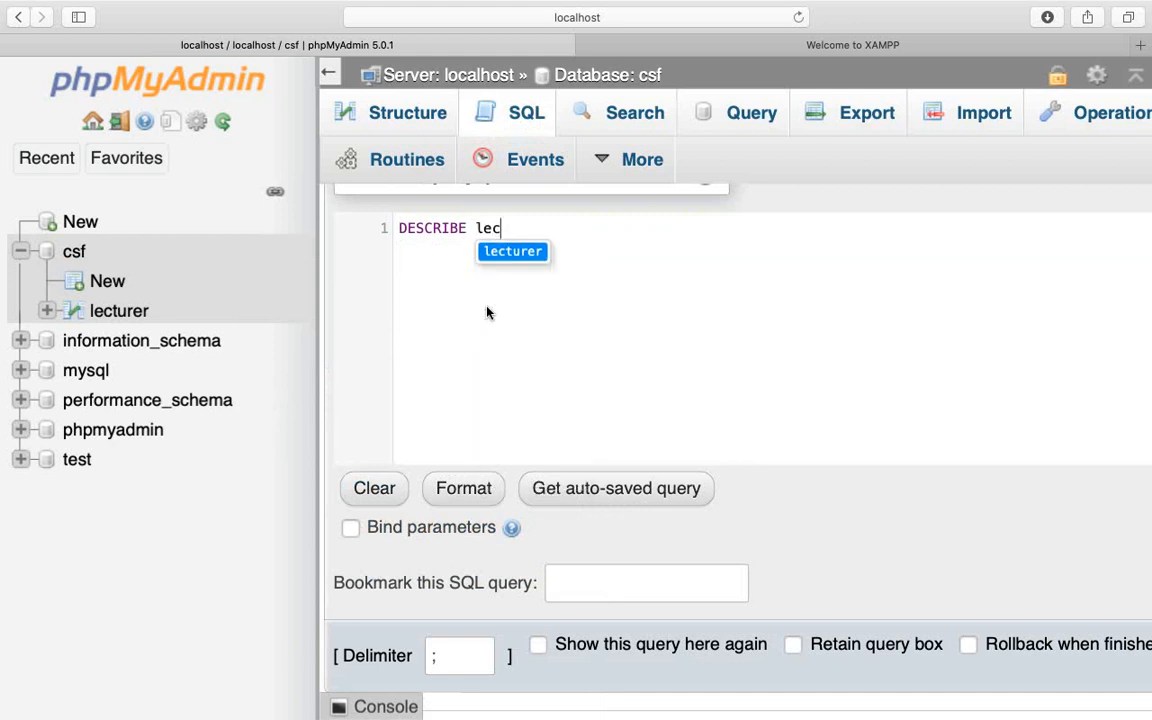
pyautogui.press('Return')
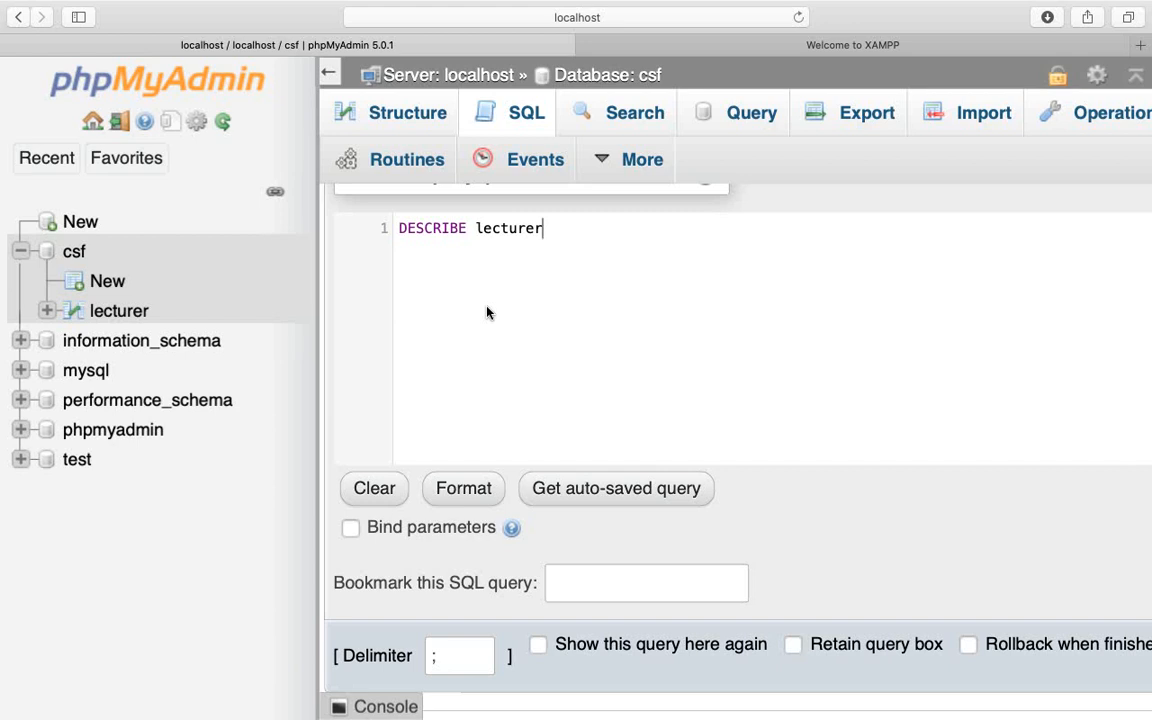
pyautogui.write(';')
pyautogui.press('super+minus')
pyautogui.press('super+minus')
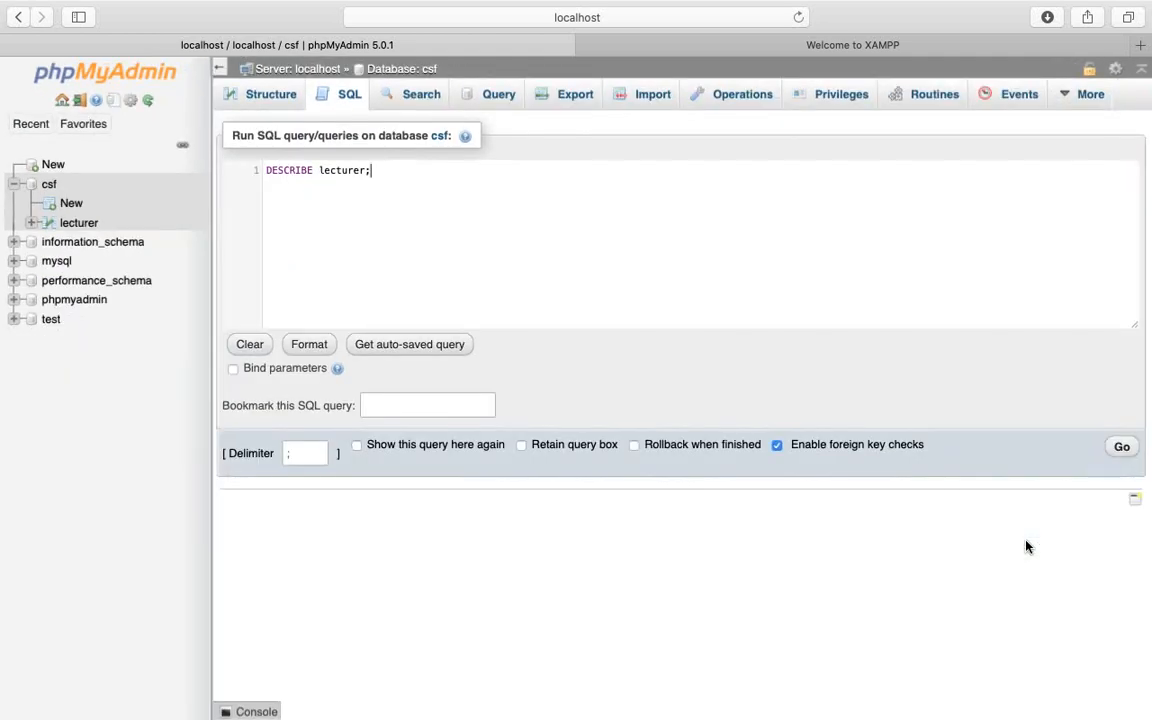
pyautogui.click(1122, 449)
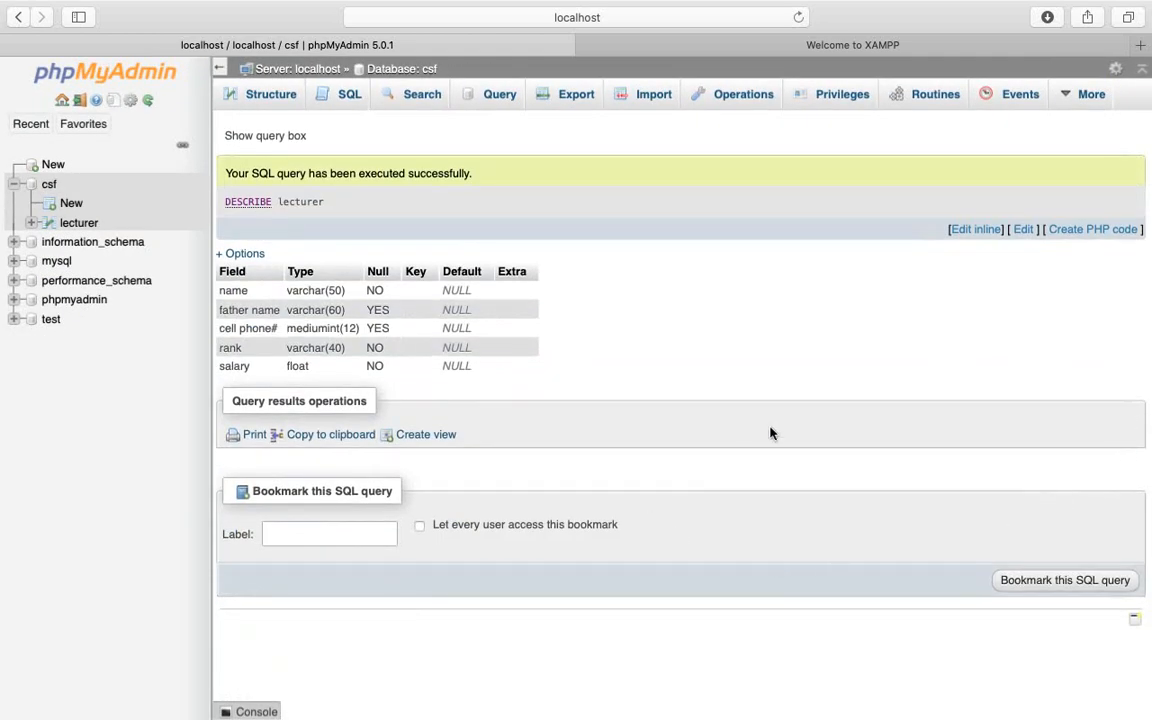
pyautogui.press('super+plus')
pyautogui.press('super+plus')
pyautogui.press('super+plus')
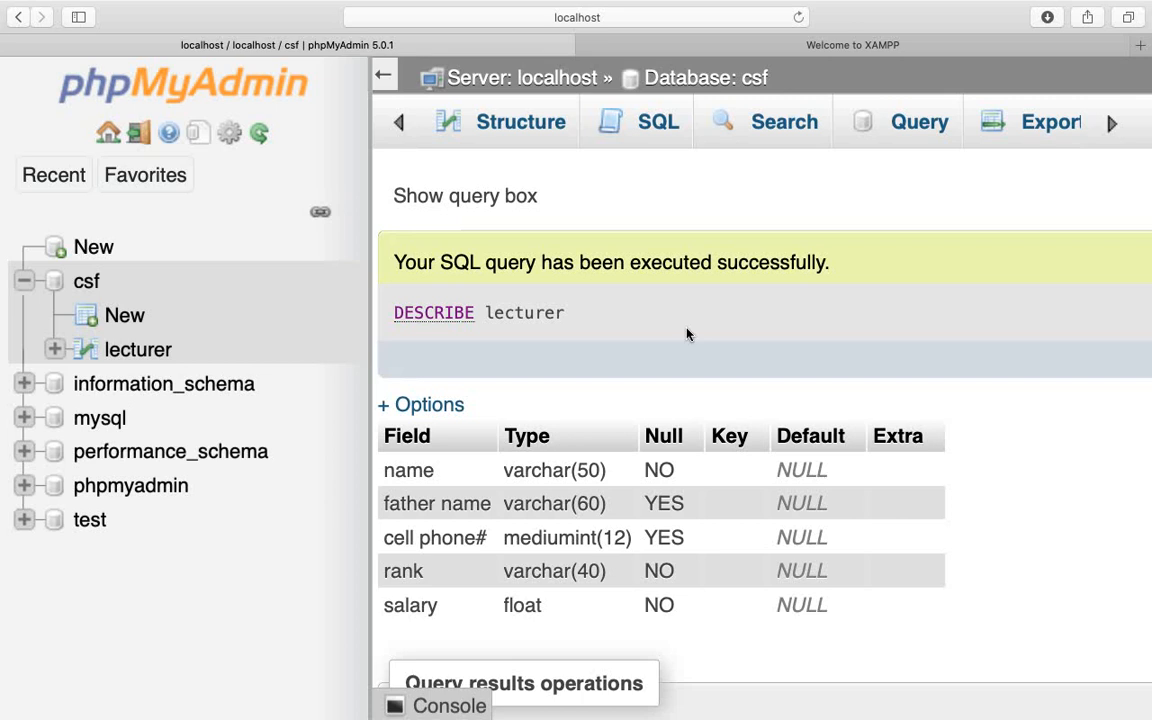
pyautogui.click(652, 122)
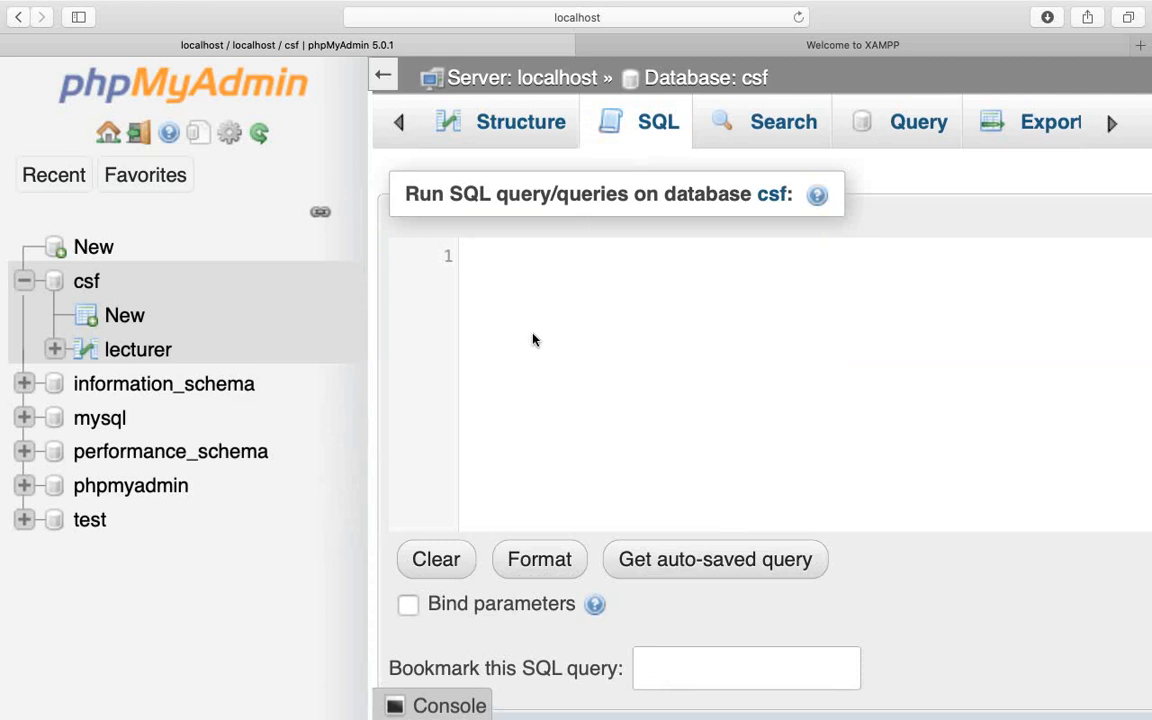
pyautogui.write('dele')
pyautogui.press('Return')
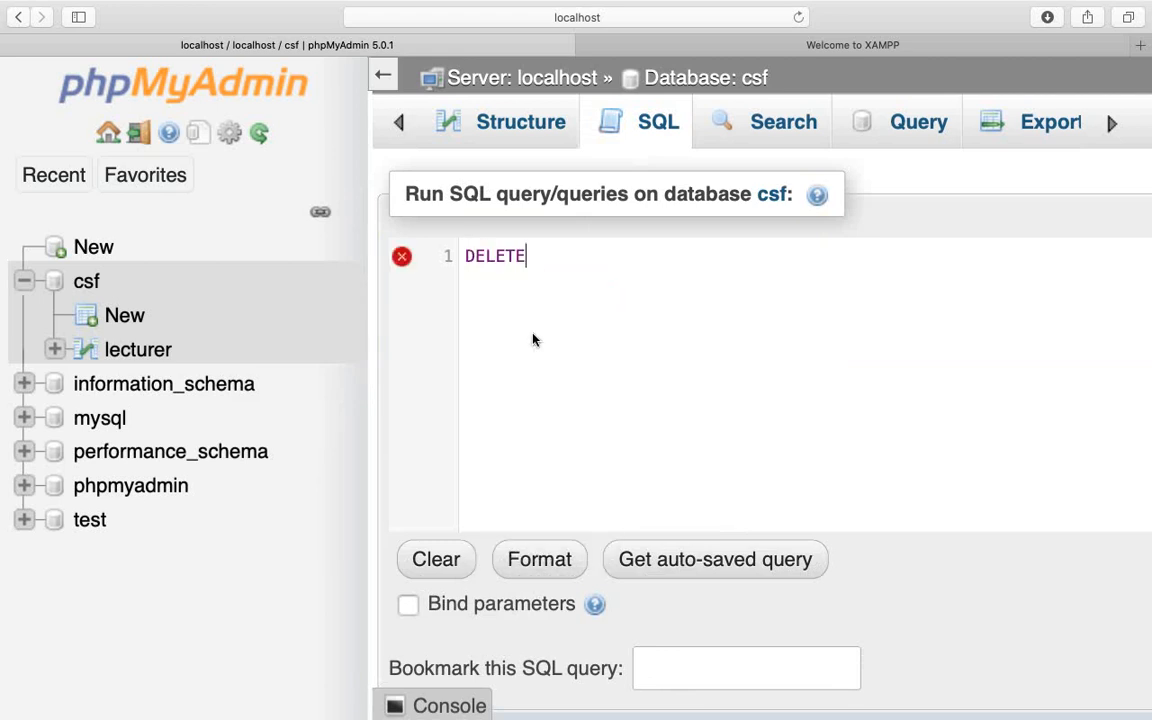
pyautogui.write('table ')
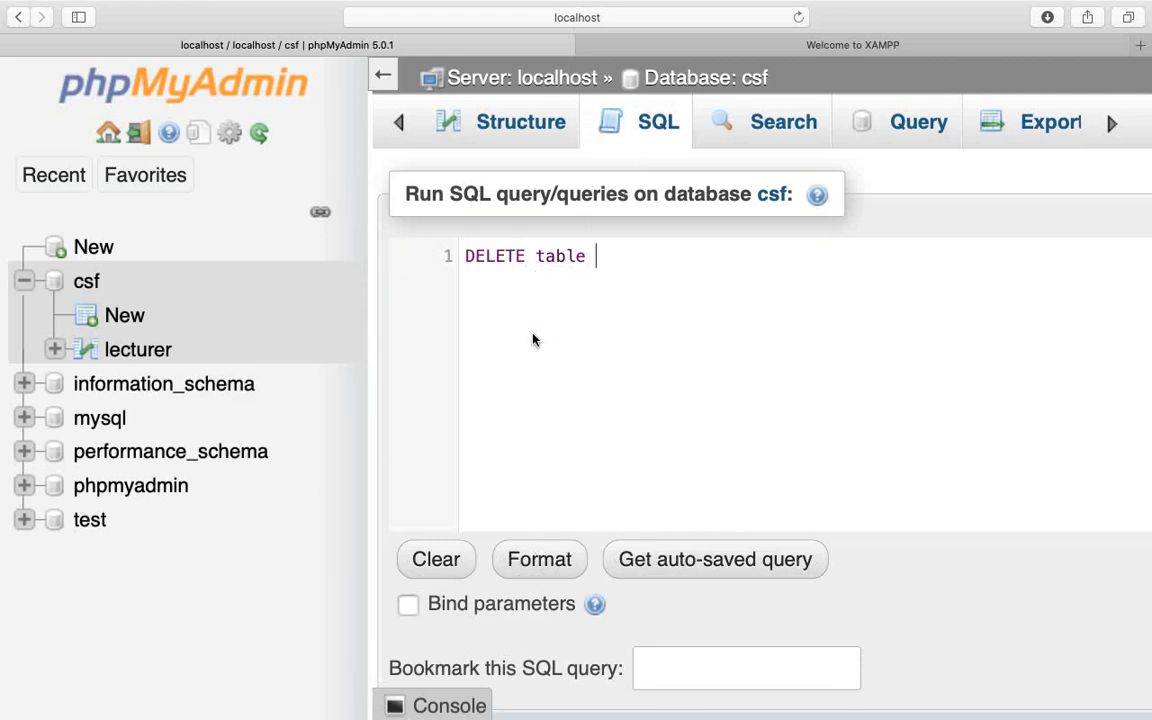
pyautogui.write('lect')
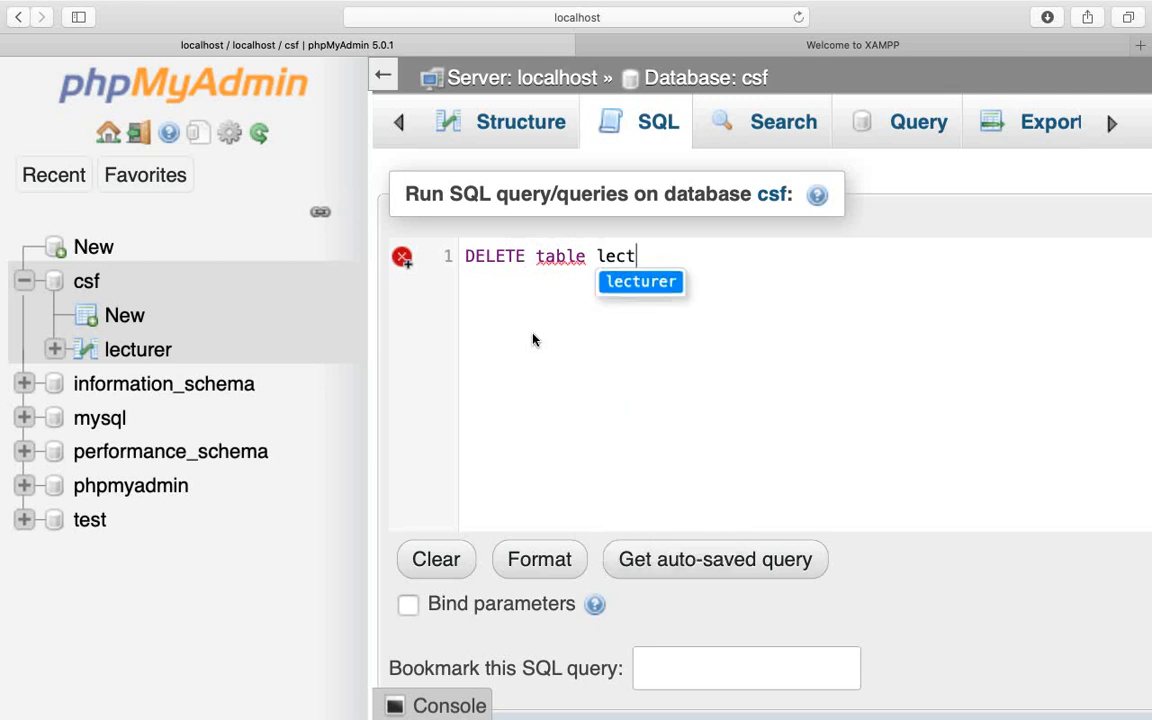
pyautogui.press('Return')
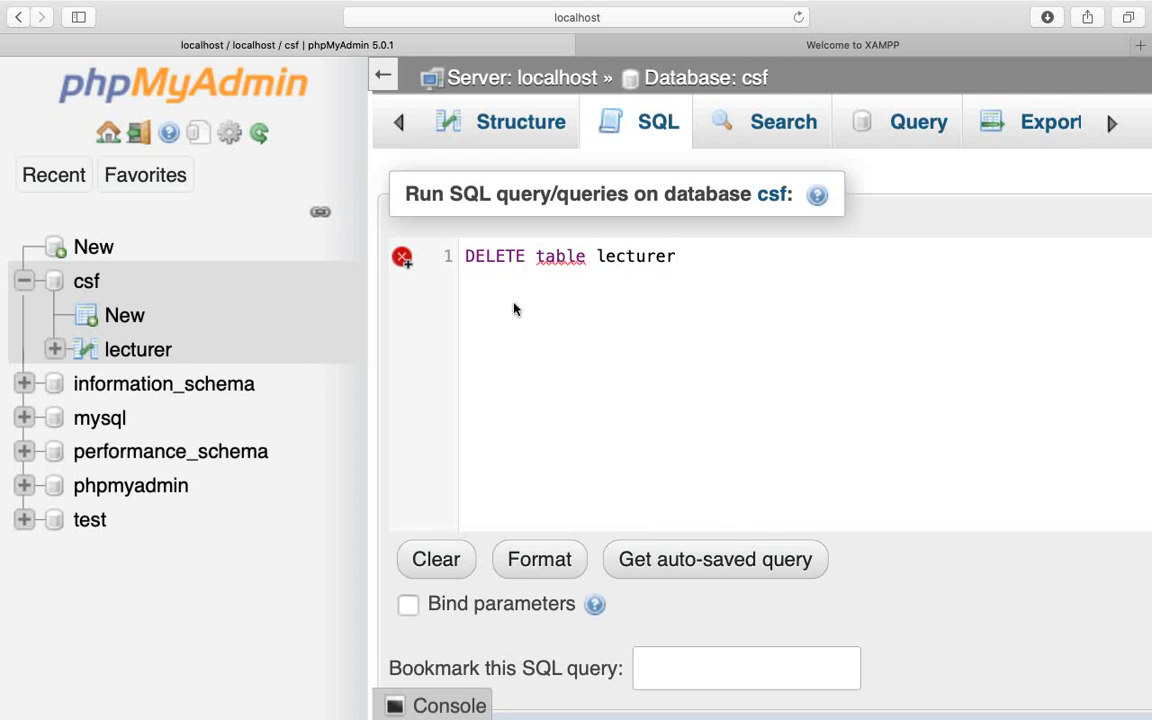
pyautogui.click(566, 254)
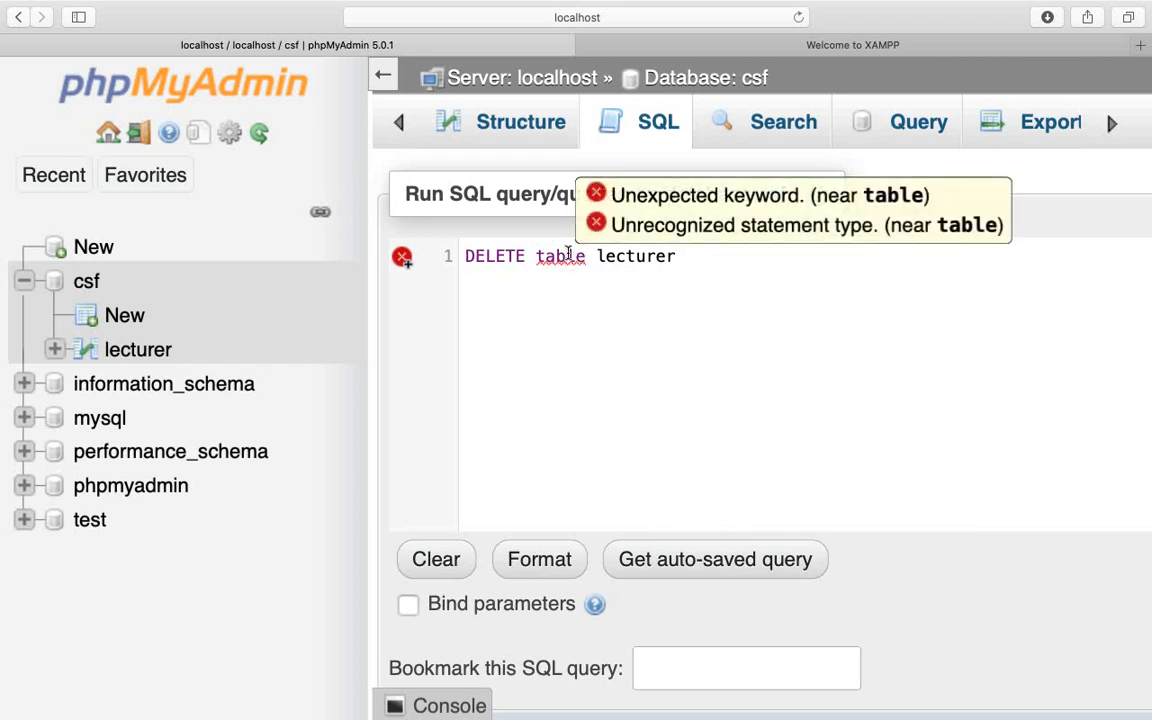
pyautogui.rightClick(566, 254)
pyautogui.click(663, 306)
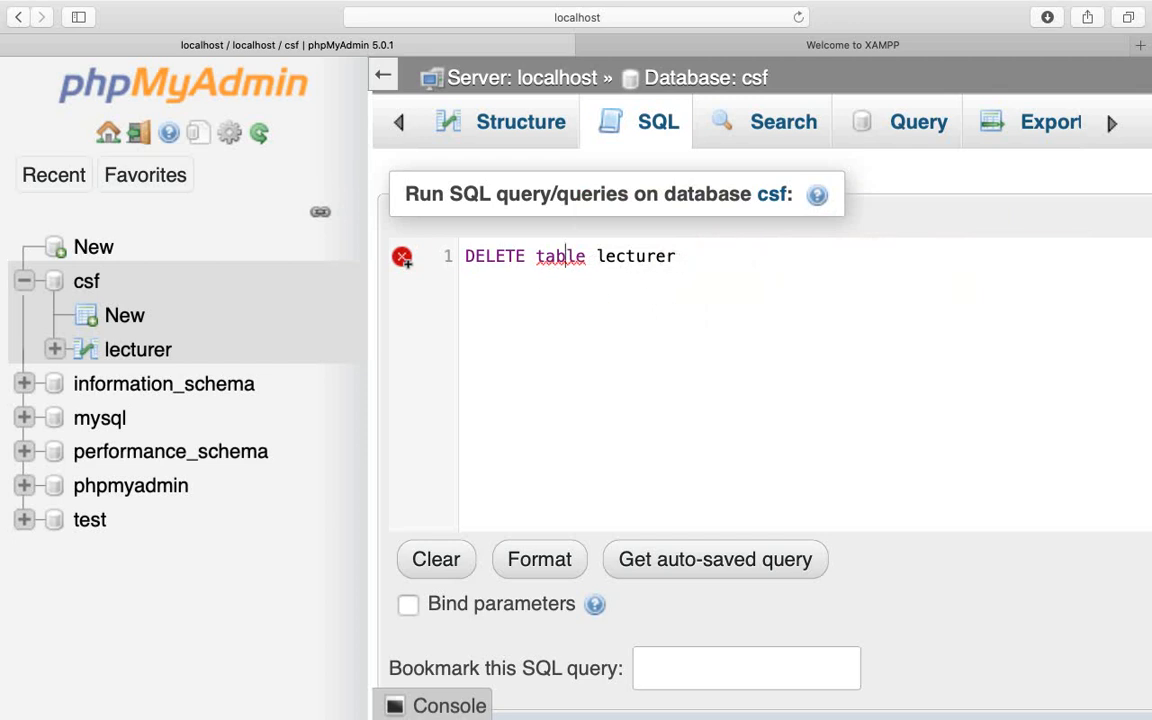
pyautogui.press('super+s')
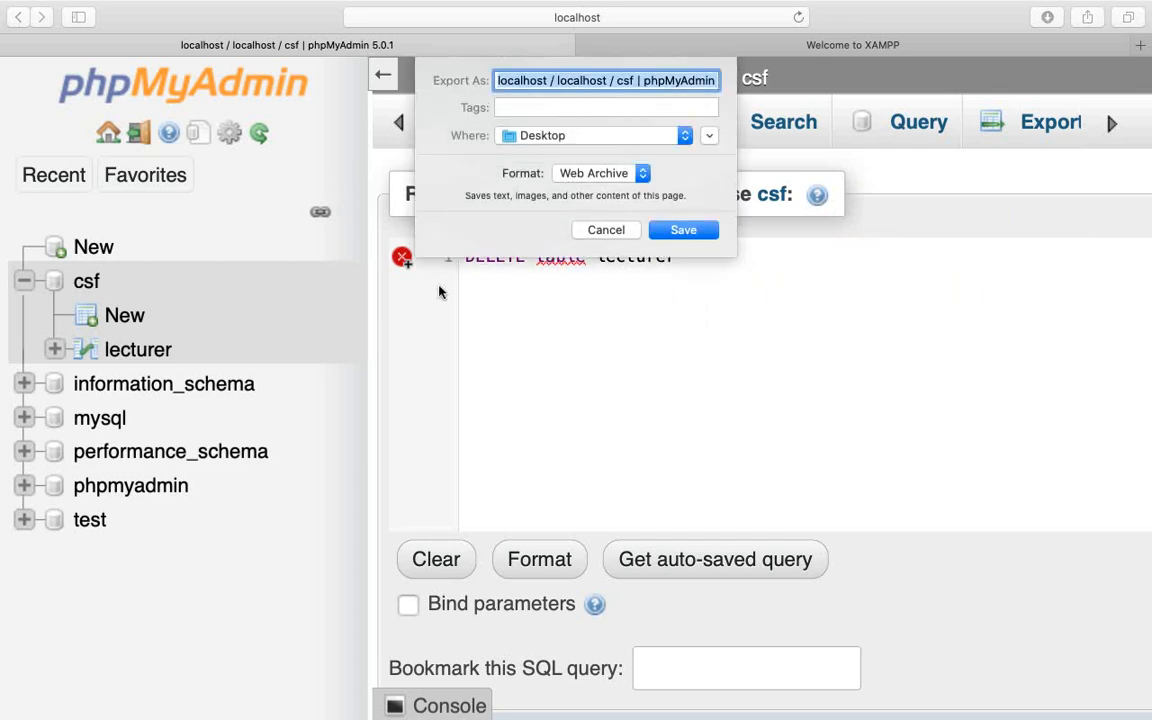
pyautogui.click(624, 234)
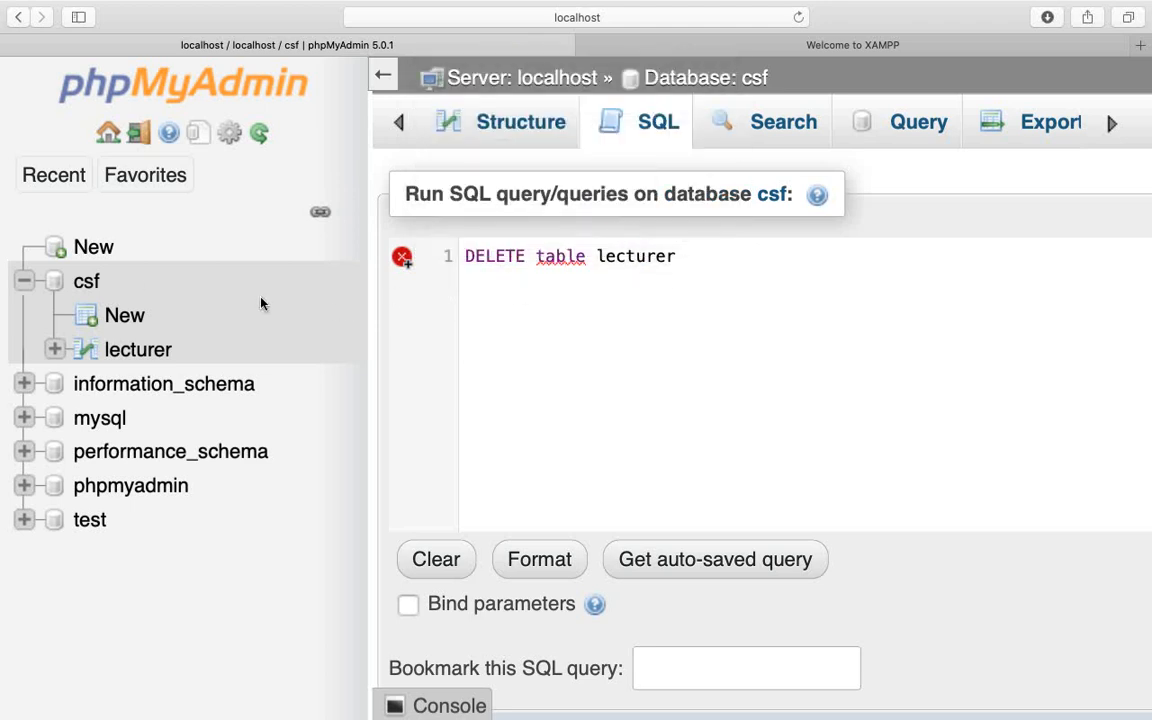
# - Return to the csf database's table list, discarding the unsaved query, and drop the lecturer table
pyautogui.click(89, 285)
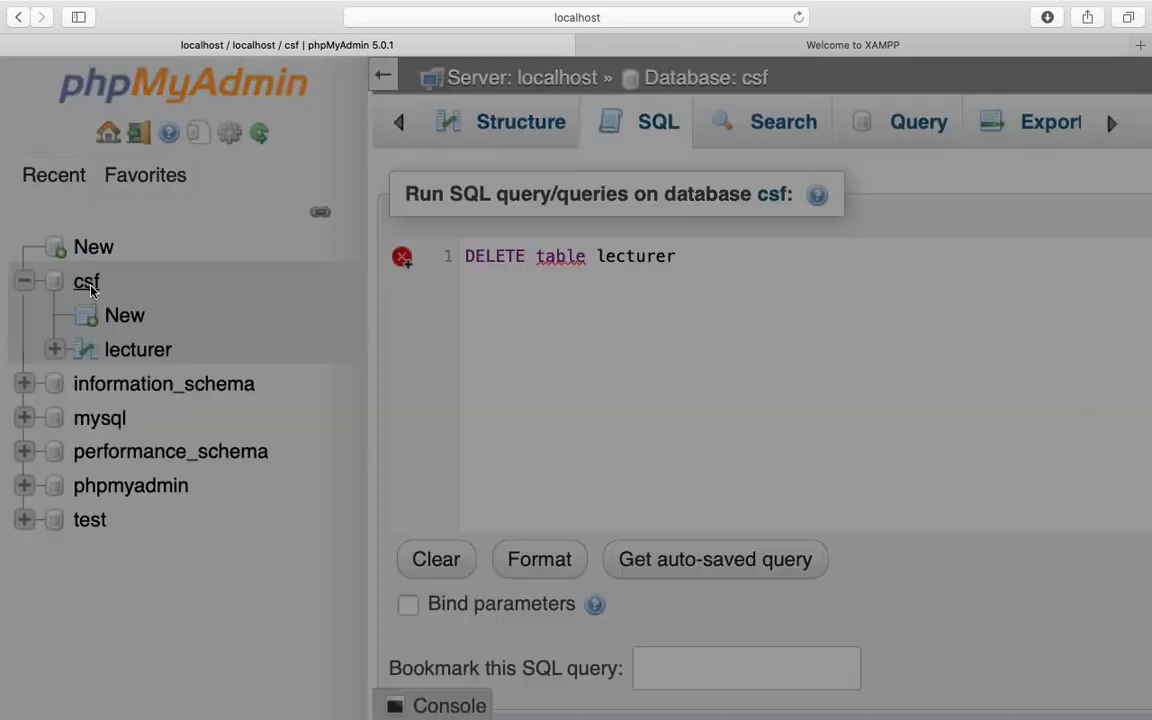
pyautogui.click(687, 399)
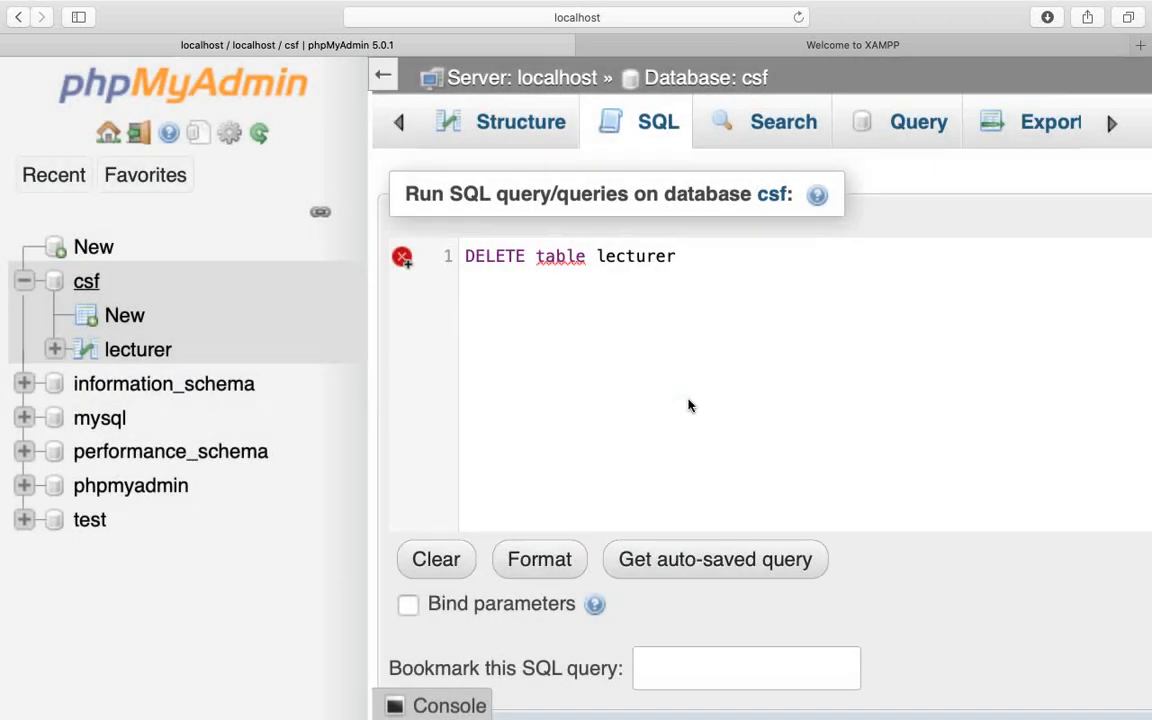
pyautogui.click(84, 287)
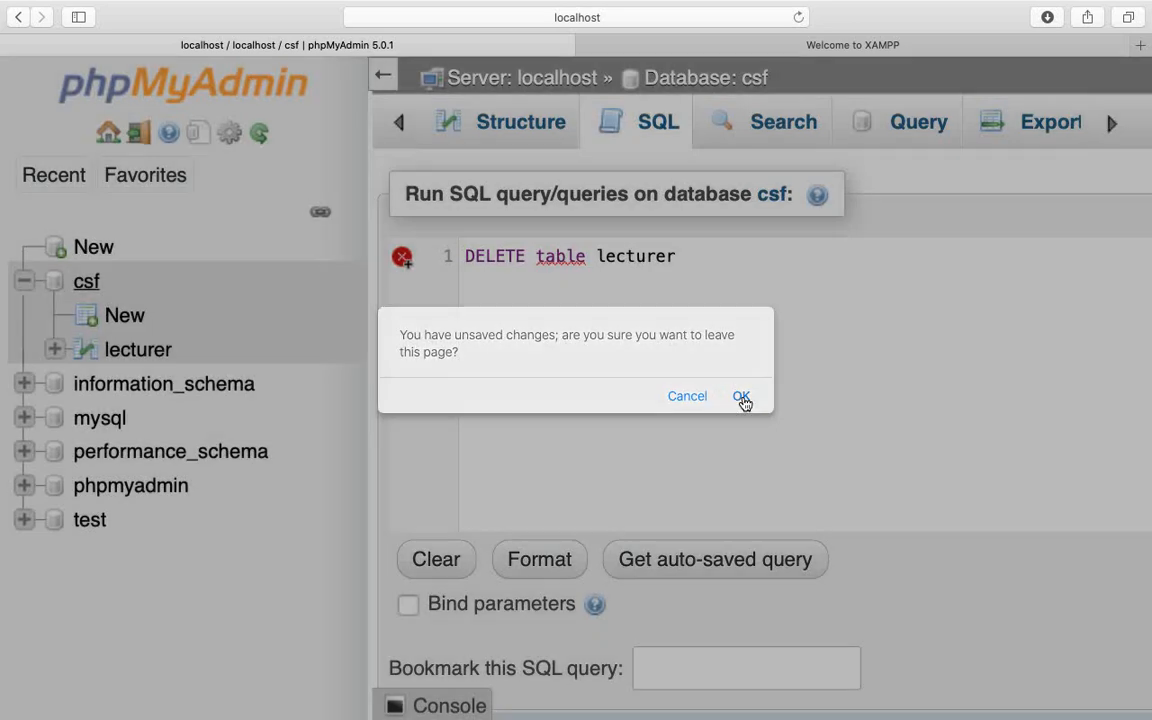
pyautogui.click(742, 398)
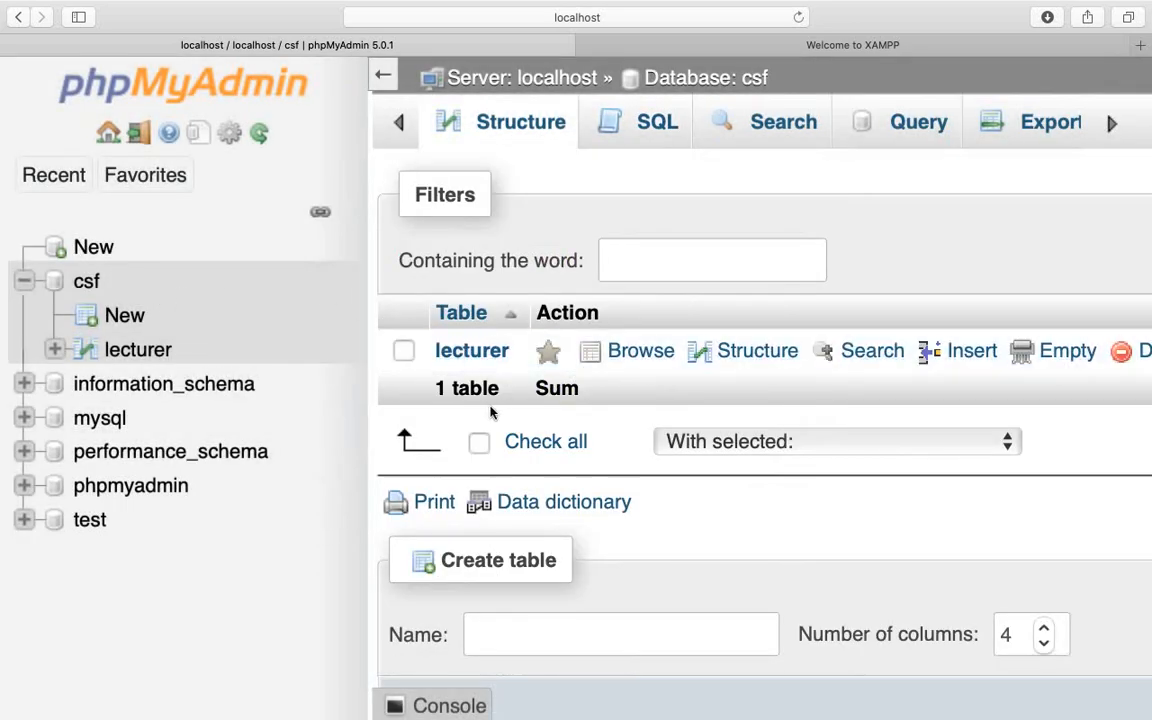
pyautogui.click(406, 352)
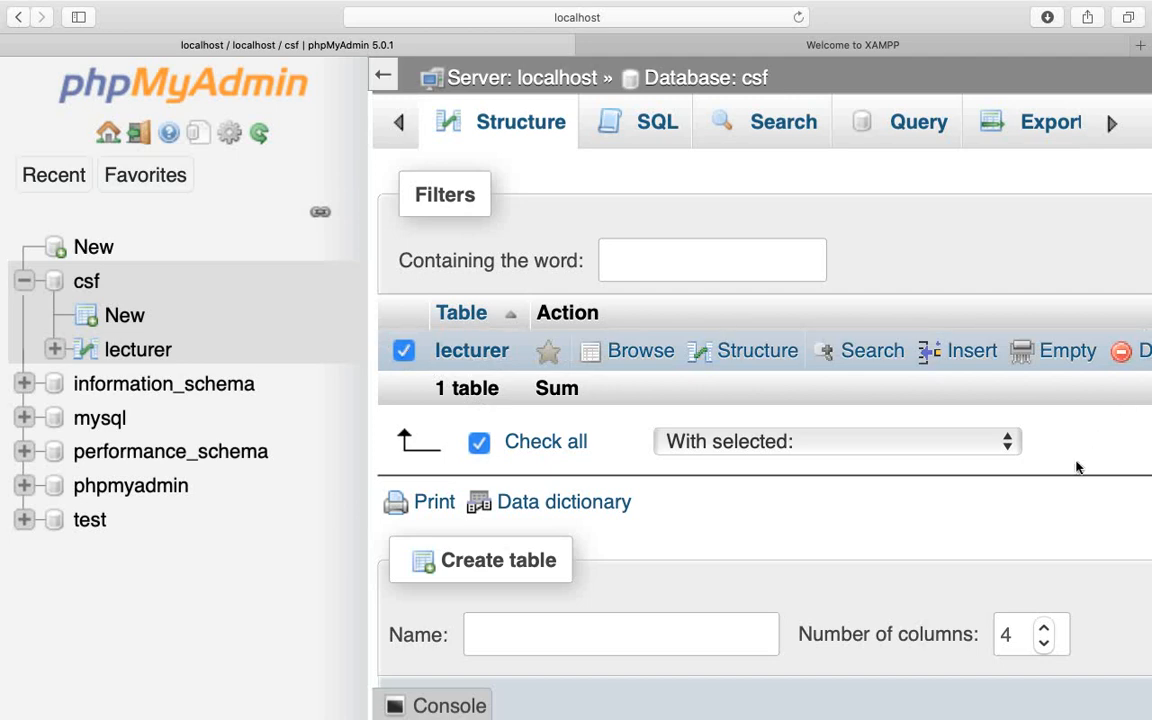
pyautogui.press('super+minus')
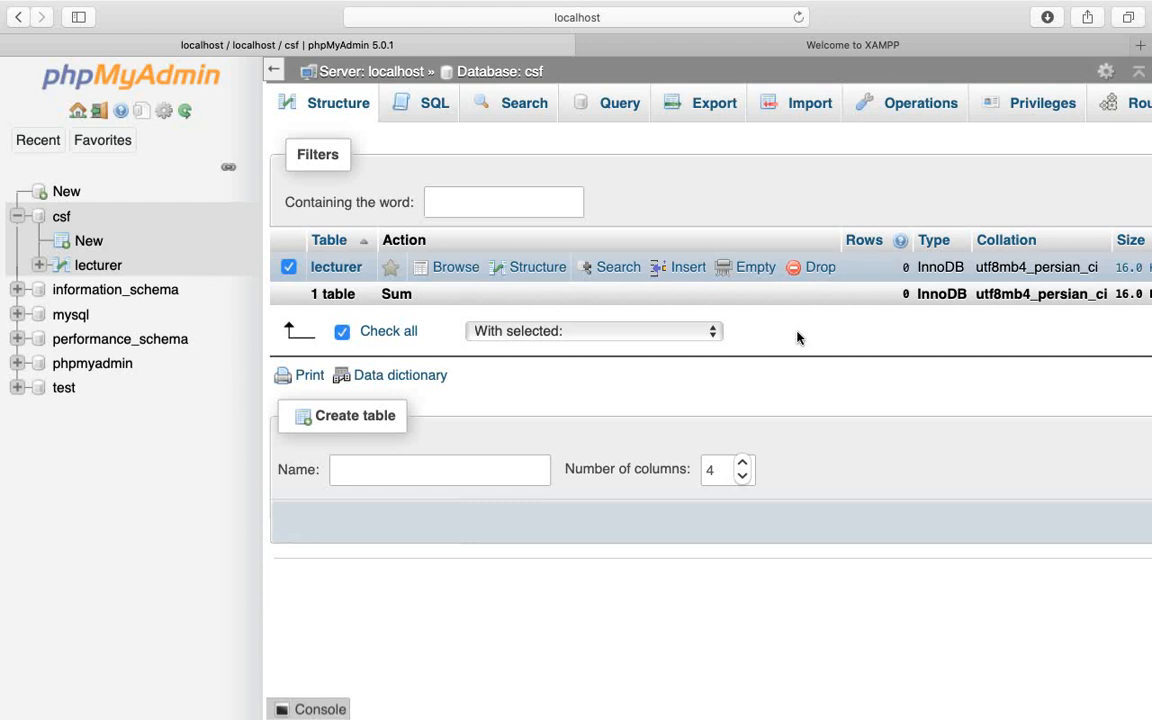
pyautogui.click(817, 279)
pyautogui.click(607, 469)
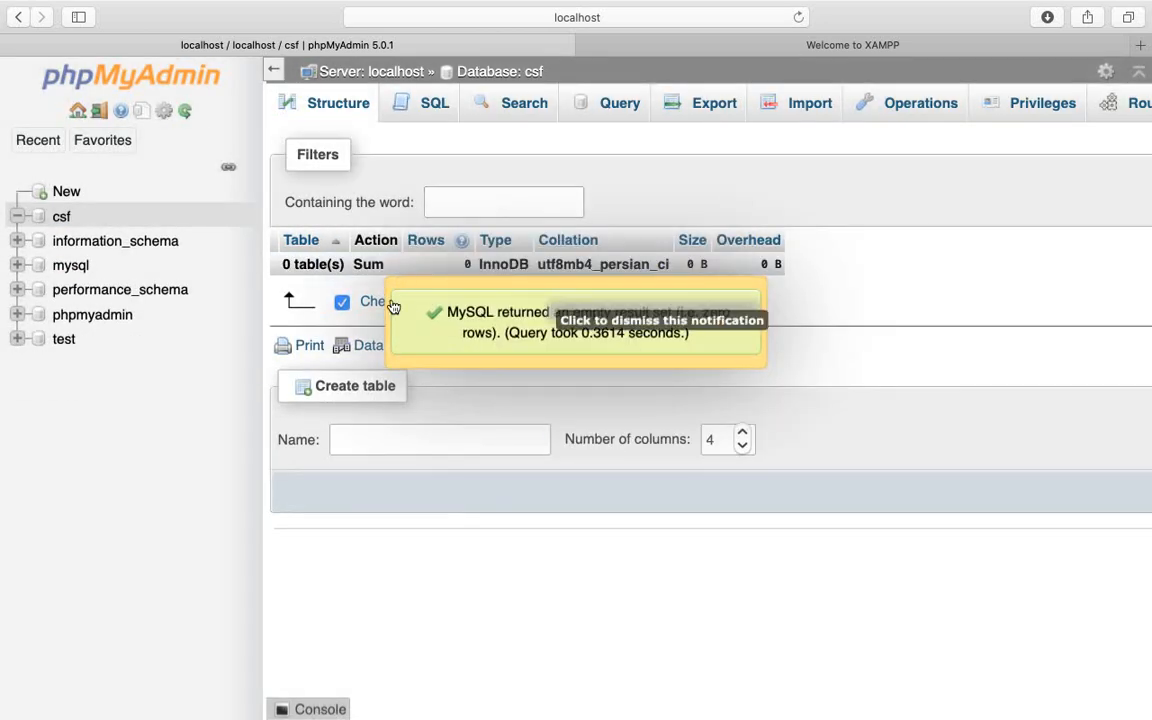
# - Check the table list of the csf database and return to the server home page
pyautogui.click(64, 218)
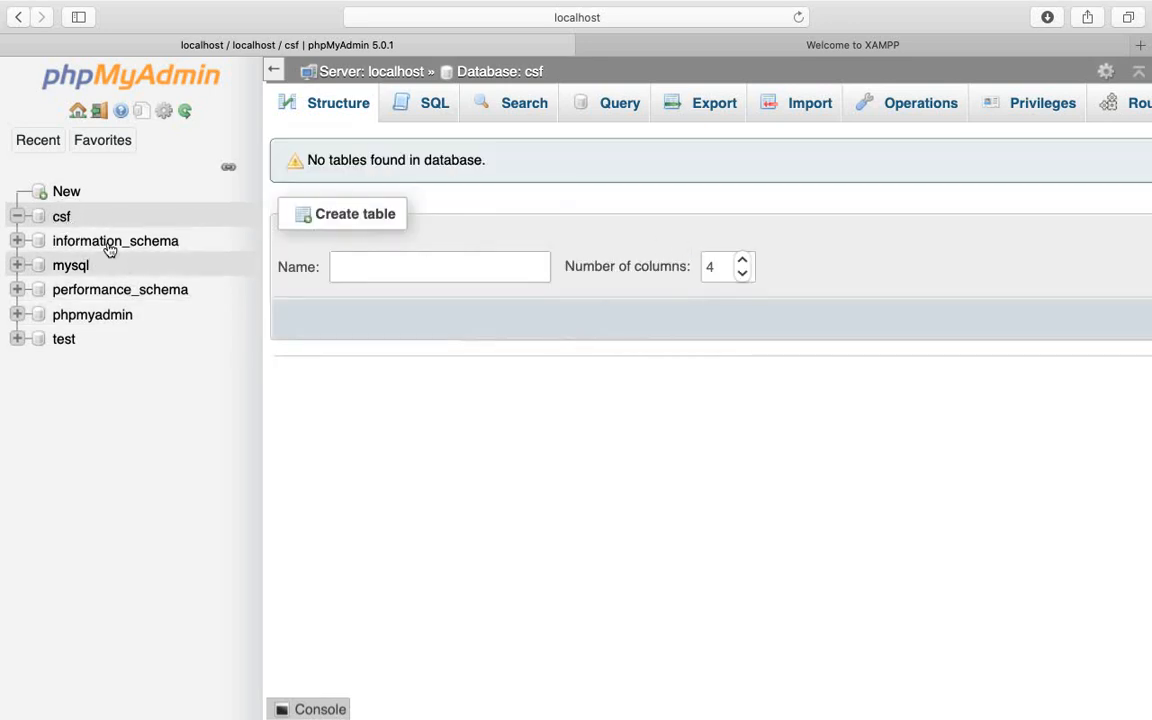
pyautogui.click(422, 108)
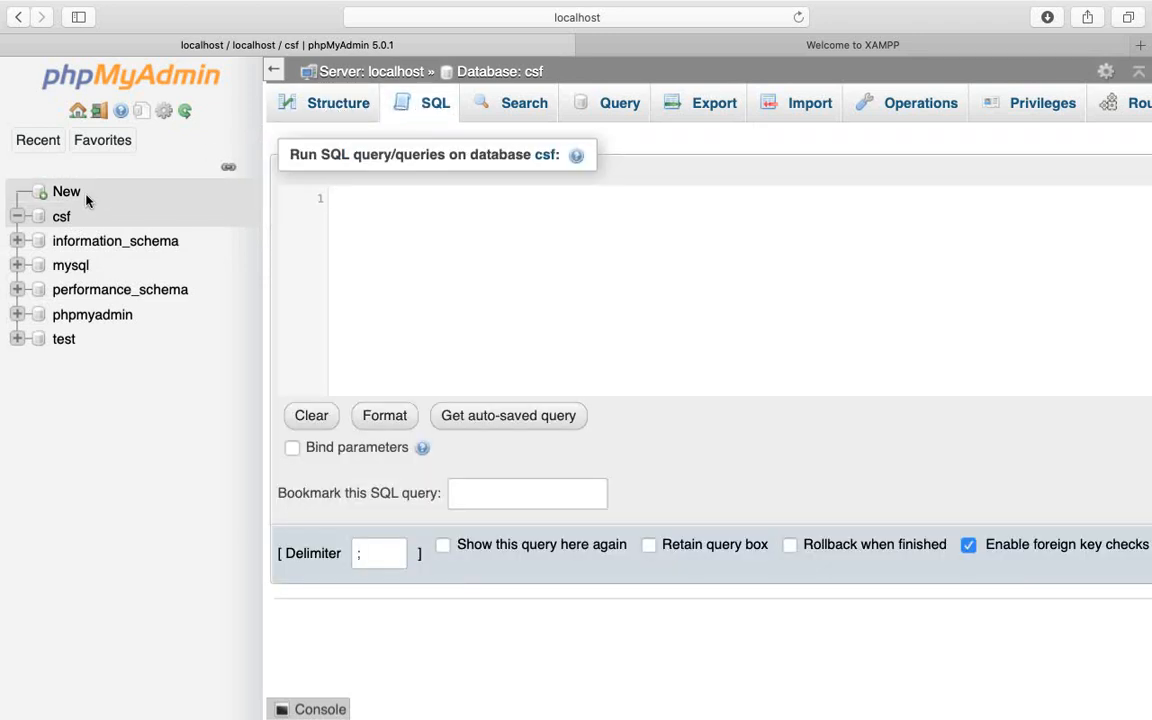
pyautogui.click(79, 114)
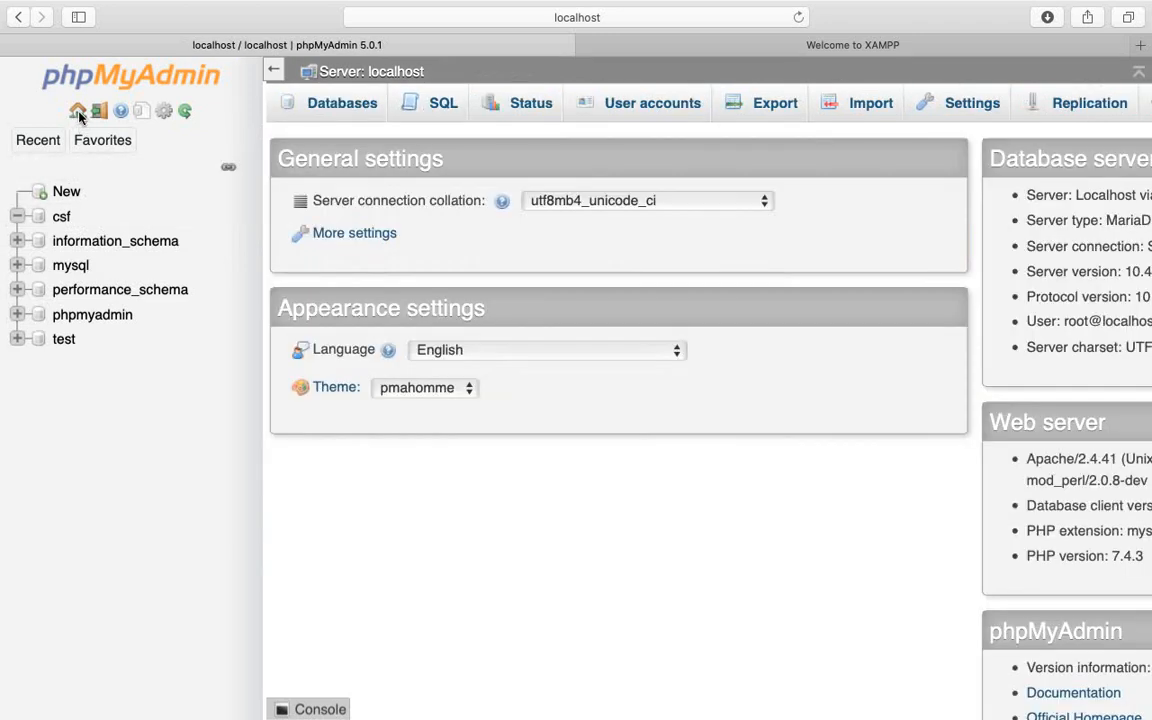
pyautogui.click(78, 112)
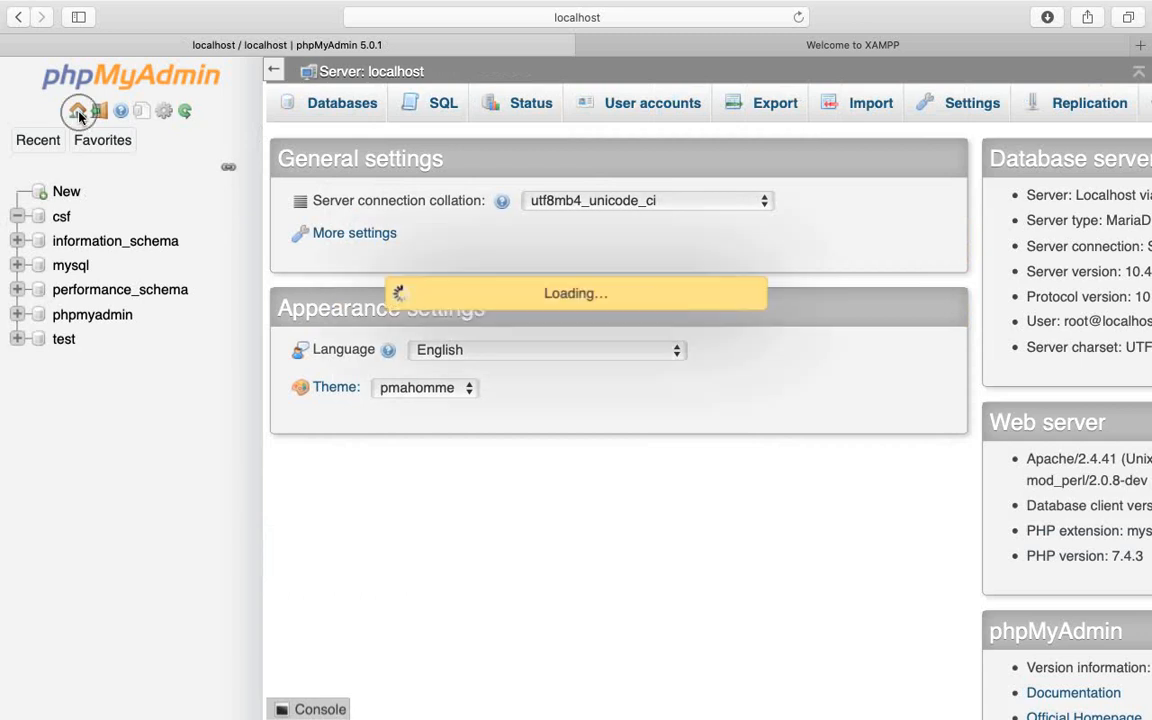
pyautogui.click(38, 140)
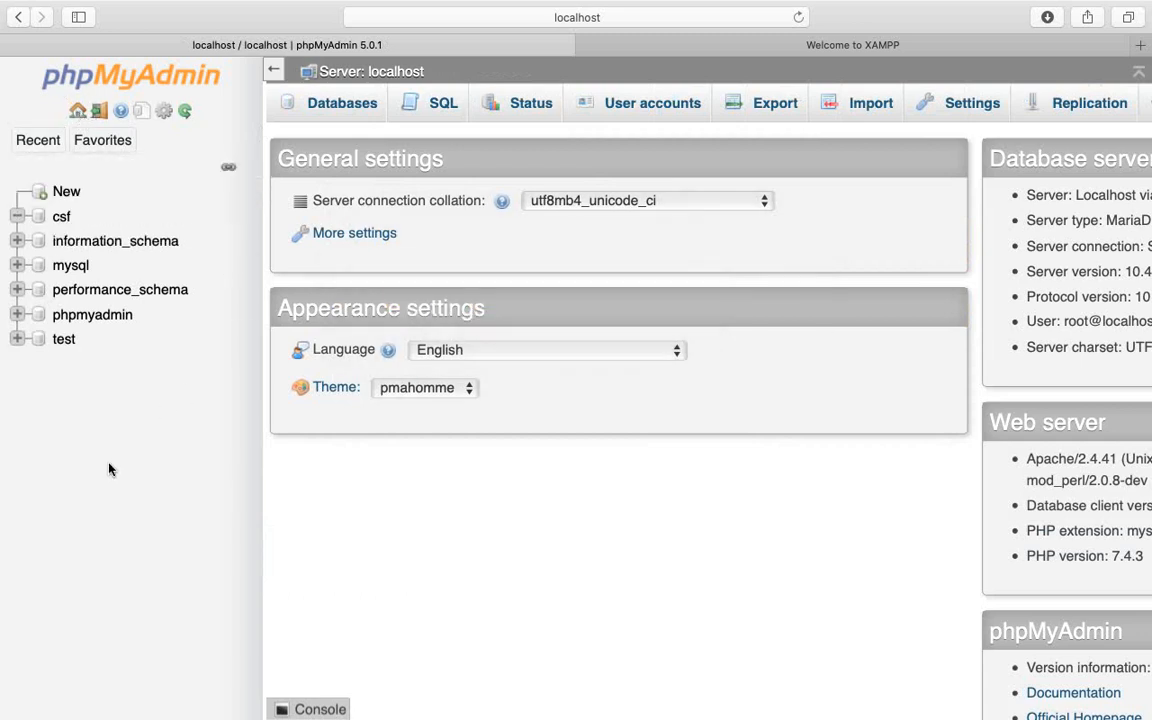
# - Run the SQL statement "drop database csf;" from the csf database's query editor
pyautogui.click(59, 222)
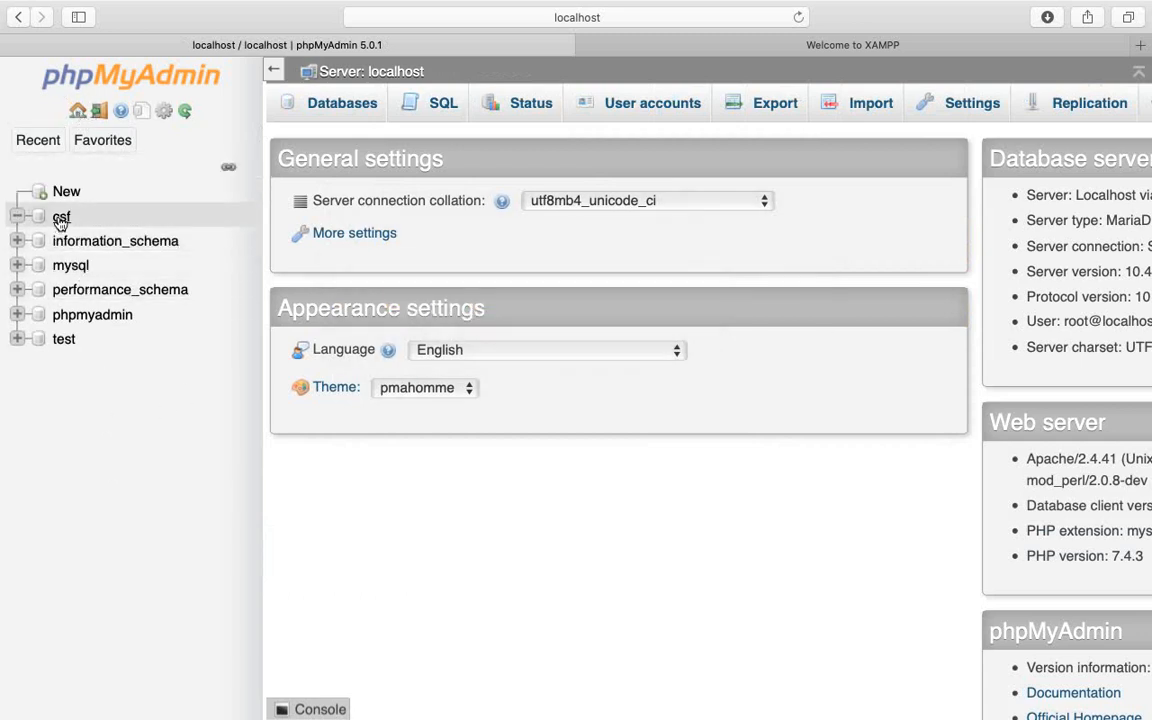
pyautogui.click(61, 218)
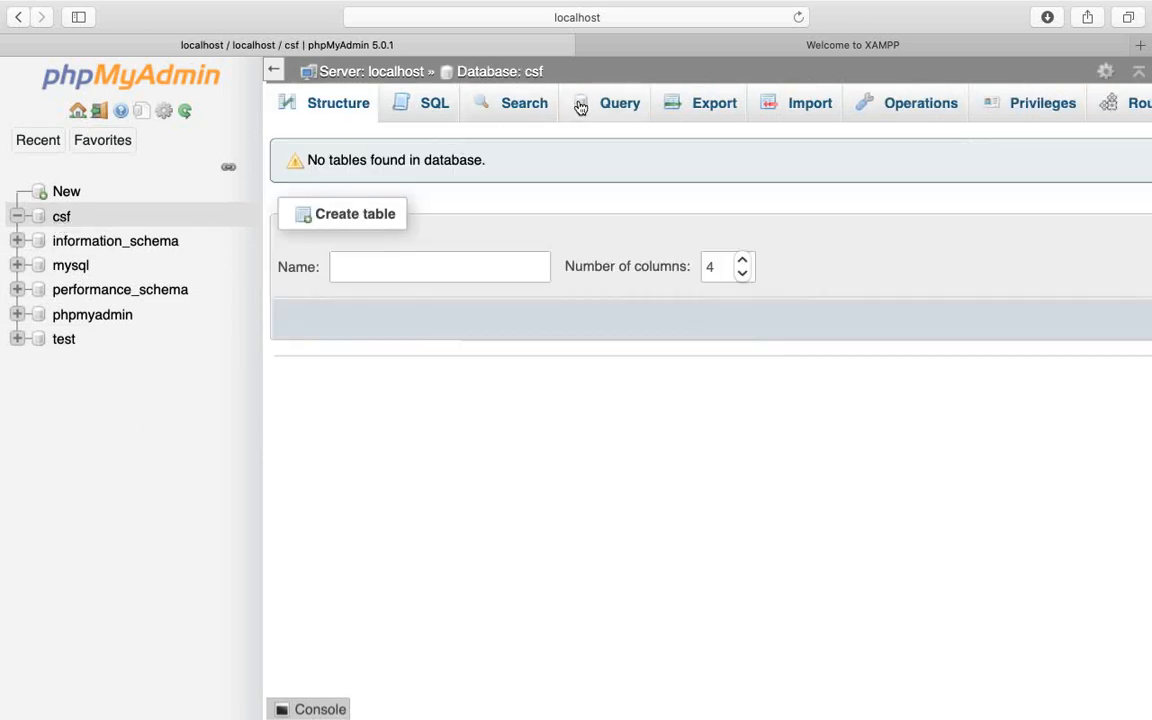
pyautogui.click(438, 114)
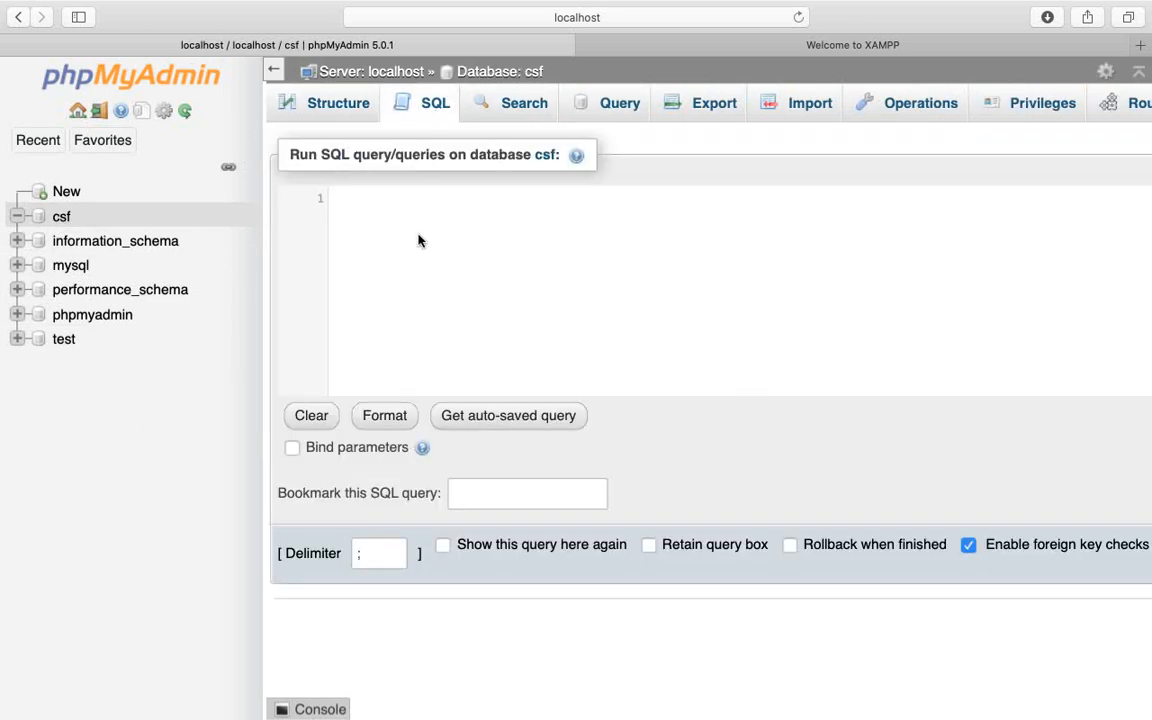
pyautogui.write('d')
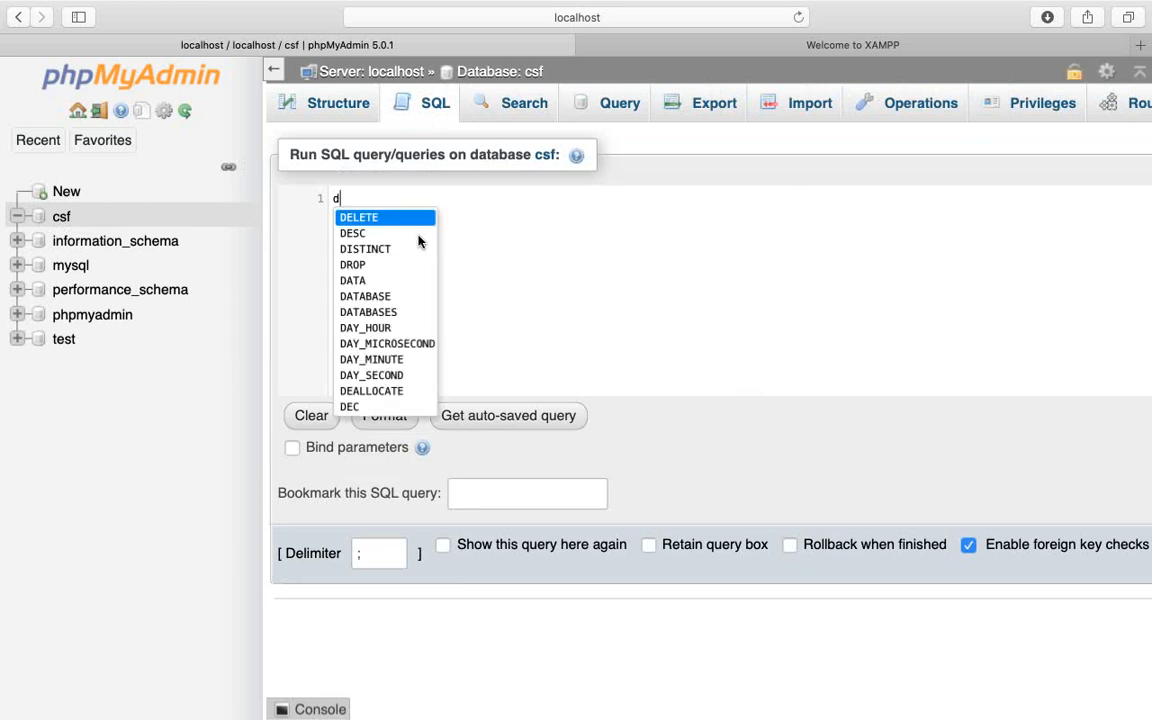
pyautogui.press('BackSpace')
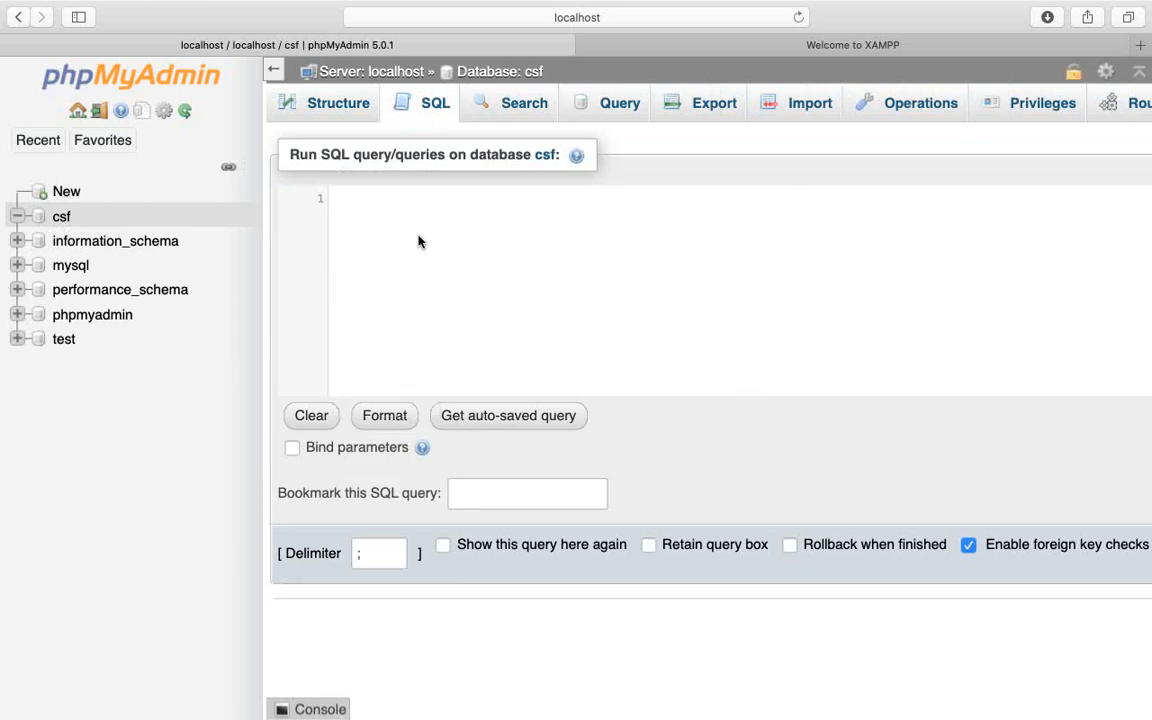
pyautogui.write('drop databa')
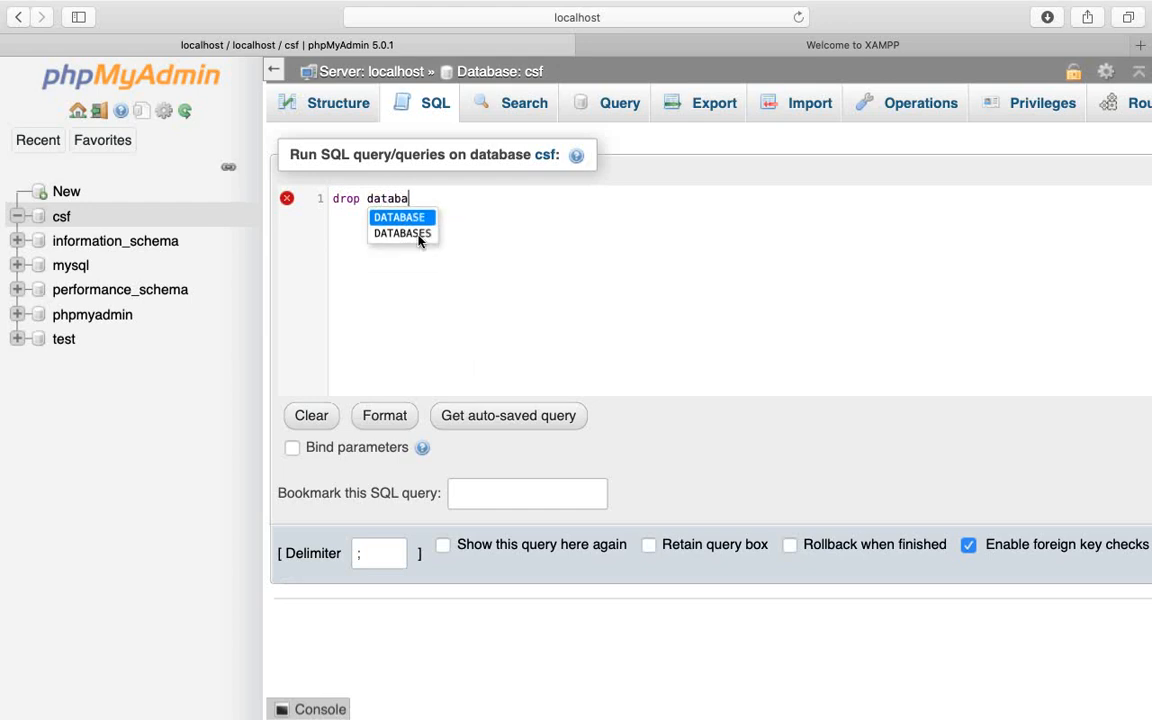
pyautogui.write('se ')
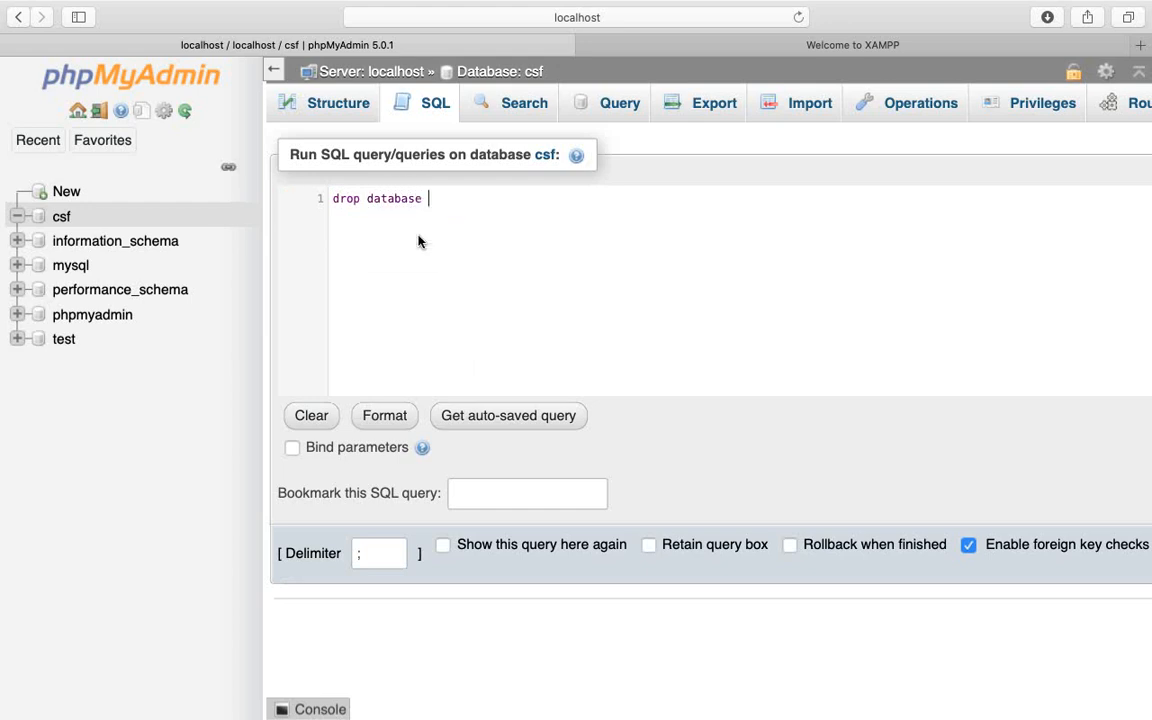
pyautogui.write('csf;')
pyautogui.press('super+minus')
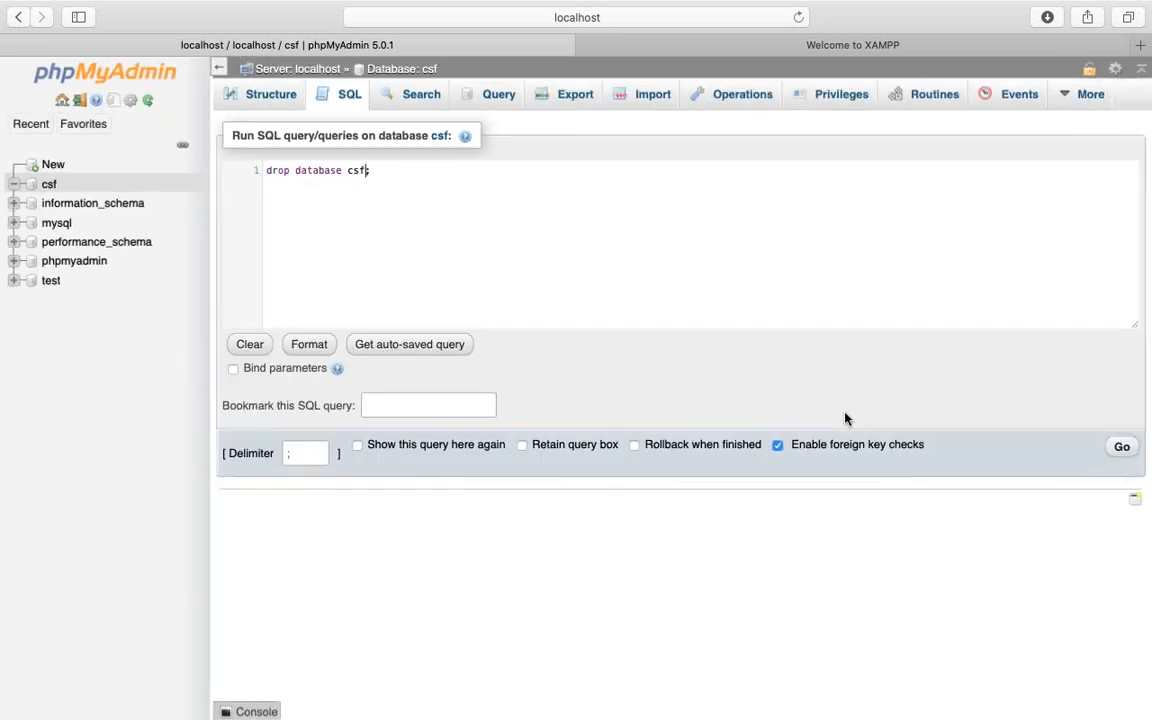
pyautogui.press('super+minus')
pyautogui.click(1124, 396)
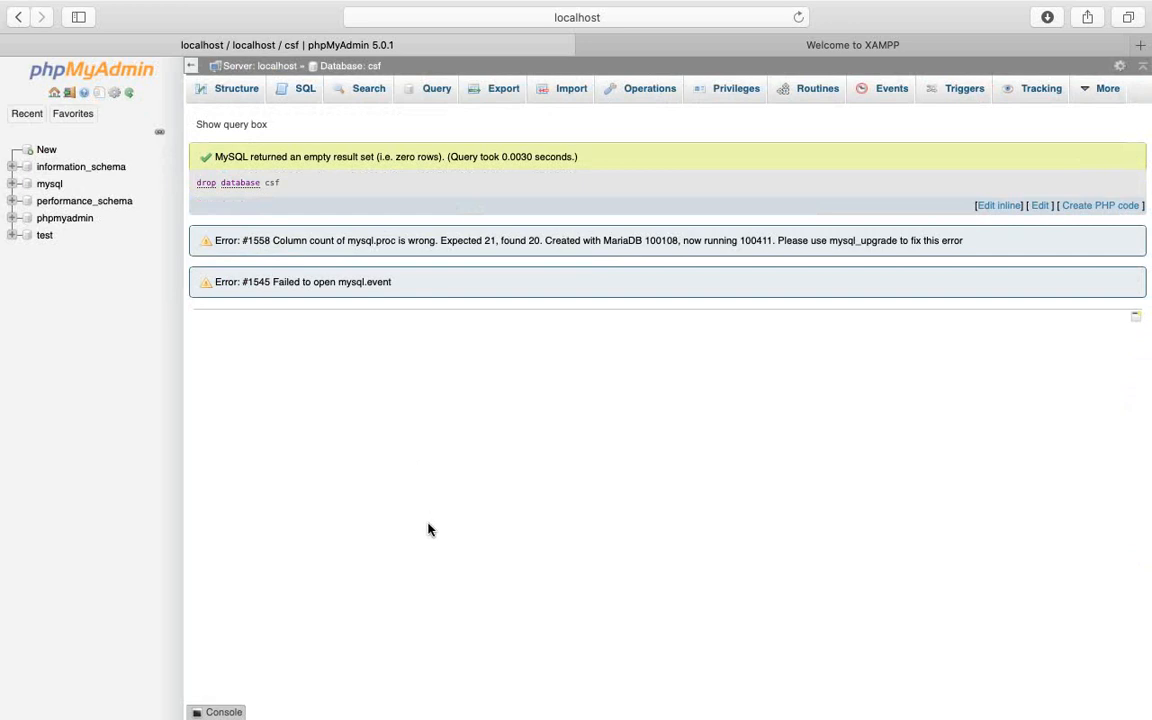
# - Examine the query result and the remaining database list, and take the browser out of full-screen mode
pyautogui.press('super+plus')
pyautogui.press('super+plus')
pyautogui.press('super+plus')
pyautogui.press('super+plus')
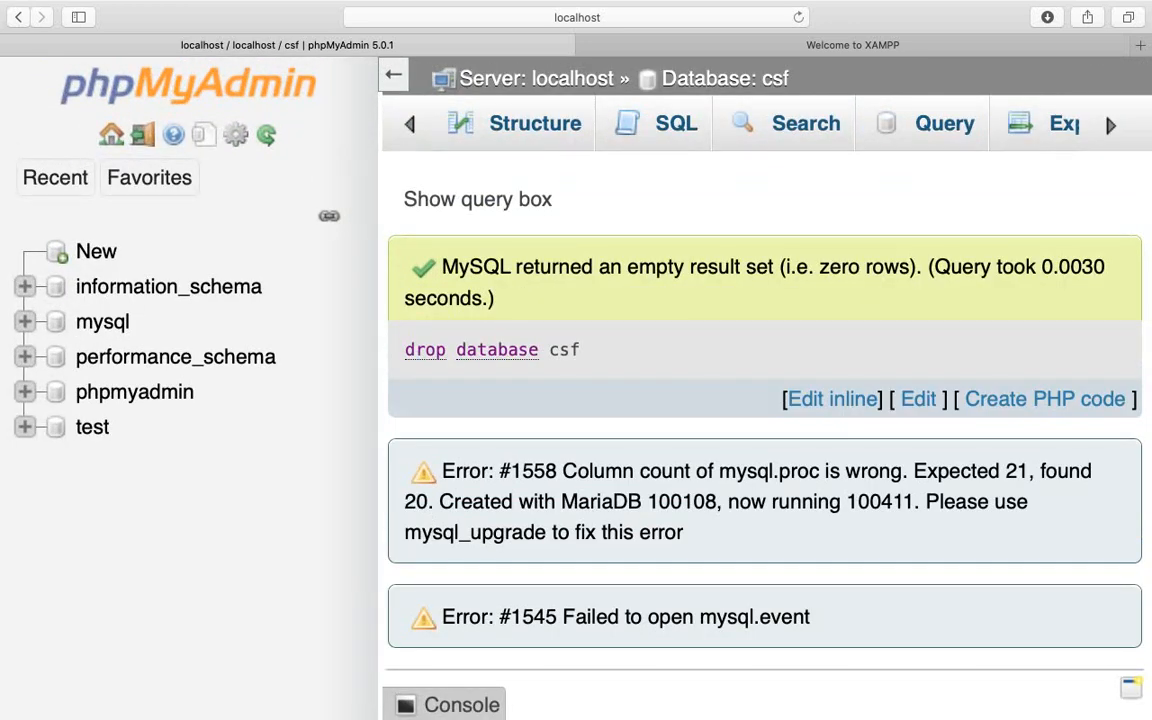
pyautogui.press('ctrl+super+f')
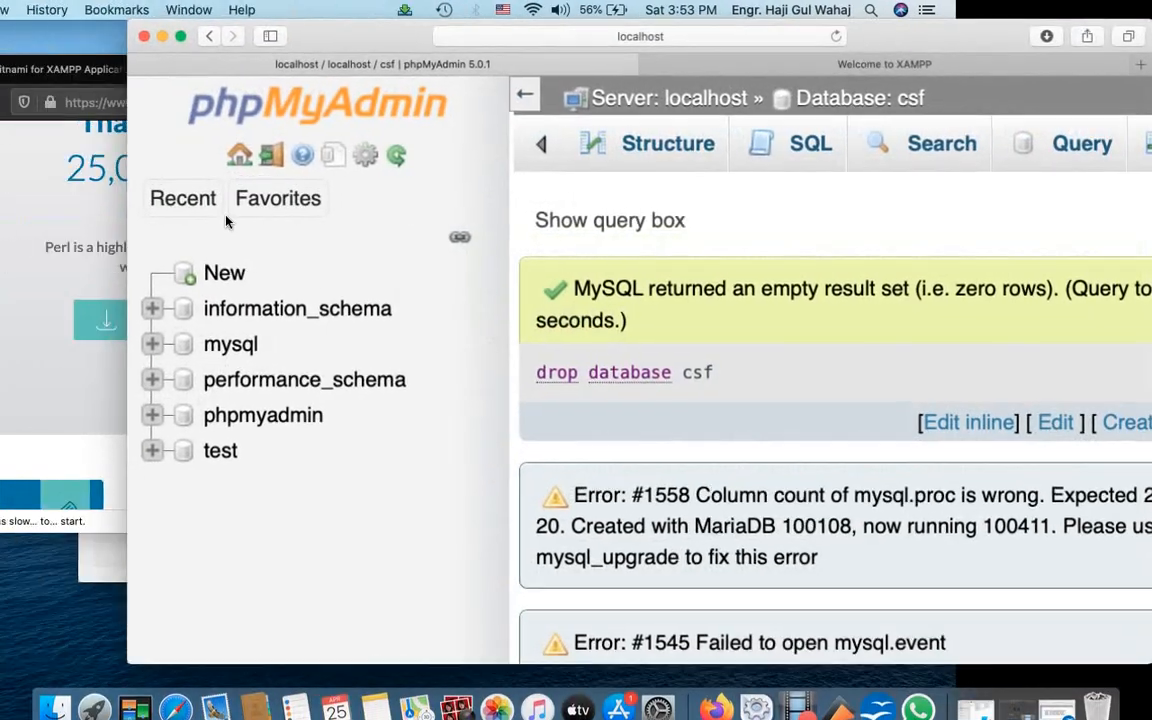